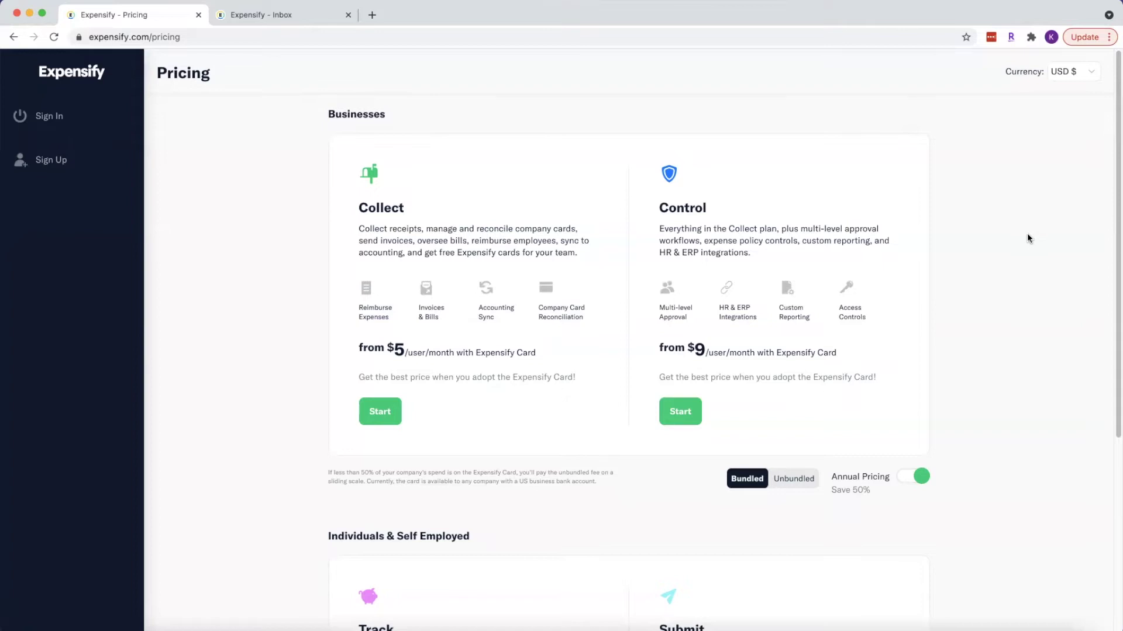
Scroll down the Pricing page, then switch to the Expensify Inbox tab, which shows no remaining tasks
scroll(1028, 235, down, 4)
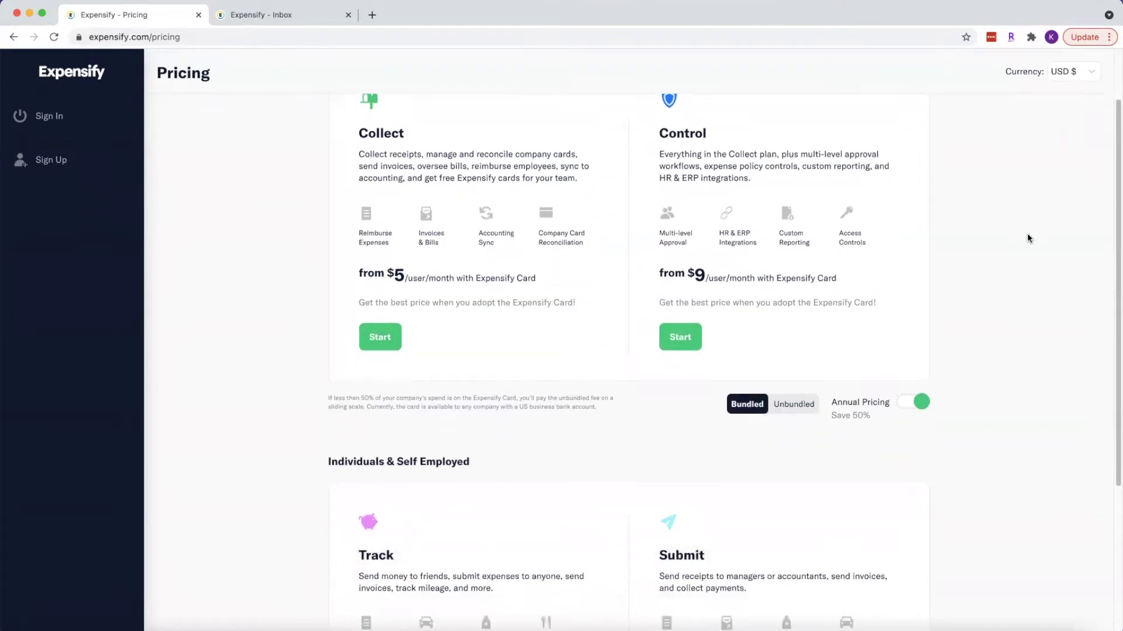
scroll(1027, 234, down, 2)
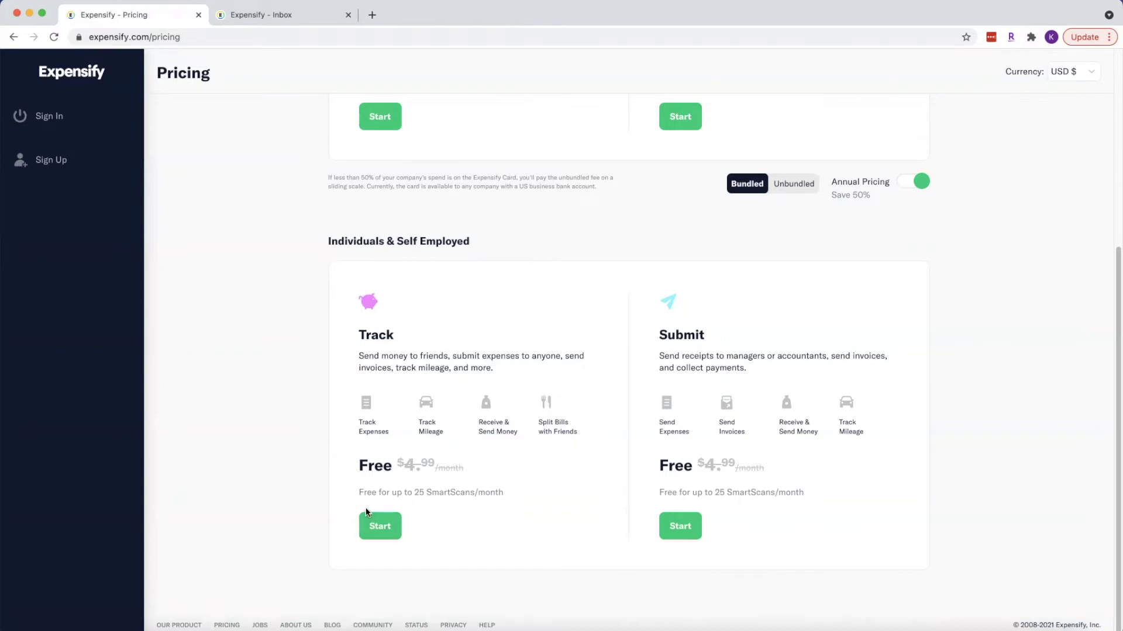
click(314, 22)
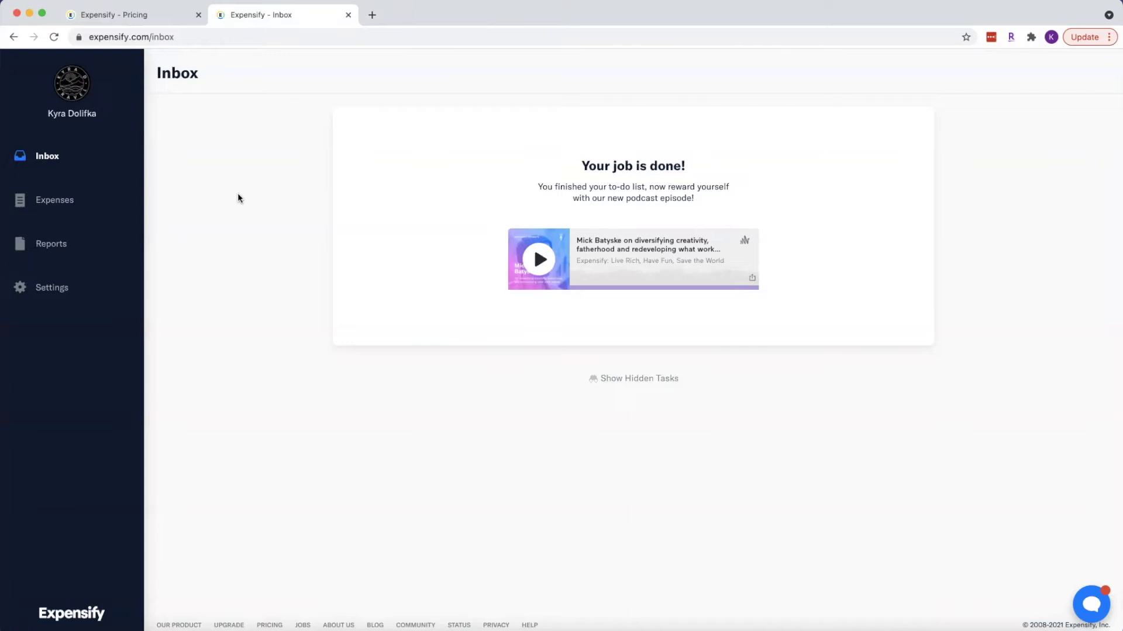
Show the Expenses list with filters hidden and review the $184.20 American Airlines expense without changes
click(70, 201)
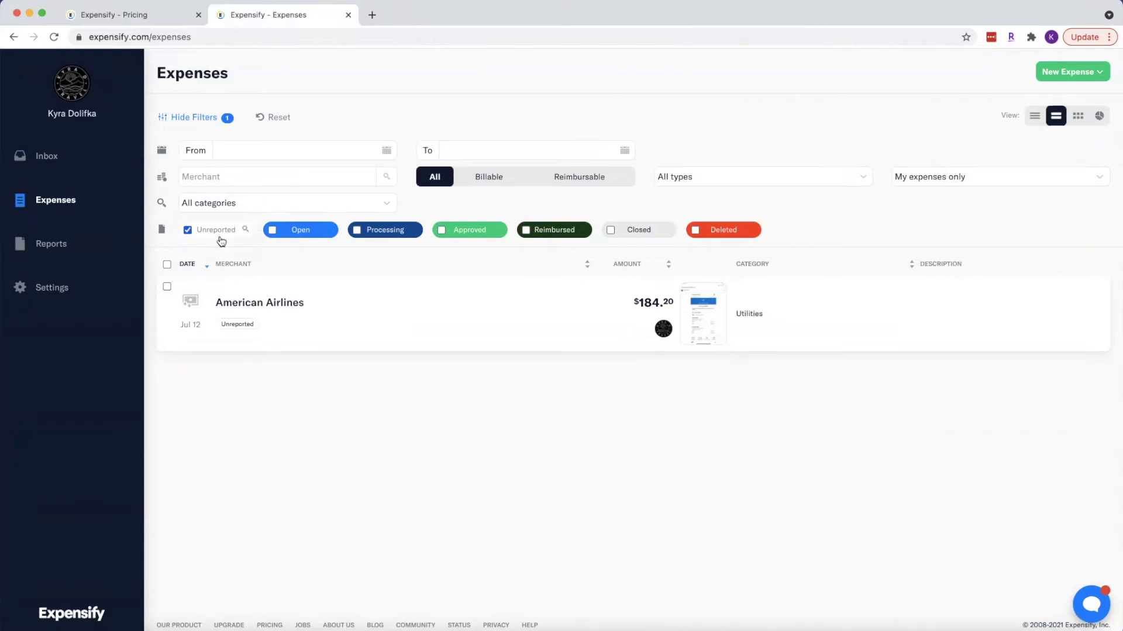
click(195, 118)
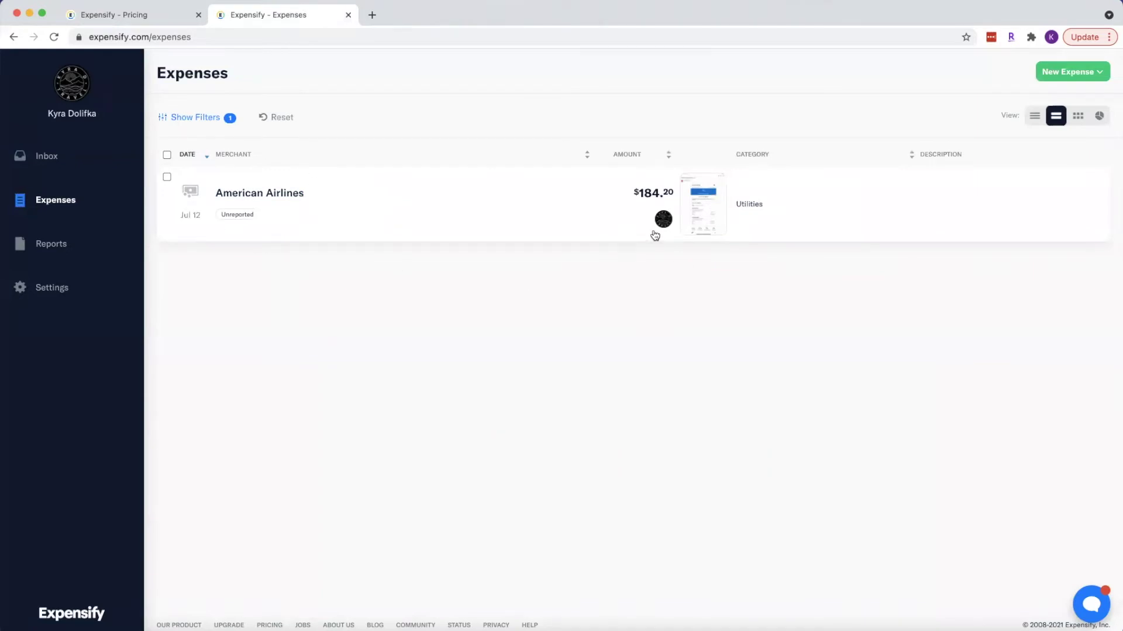
click(708, 220)
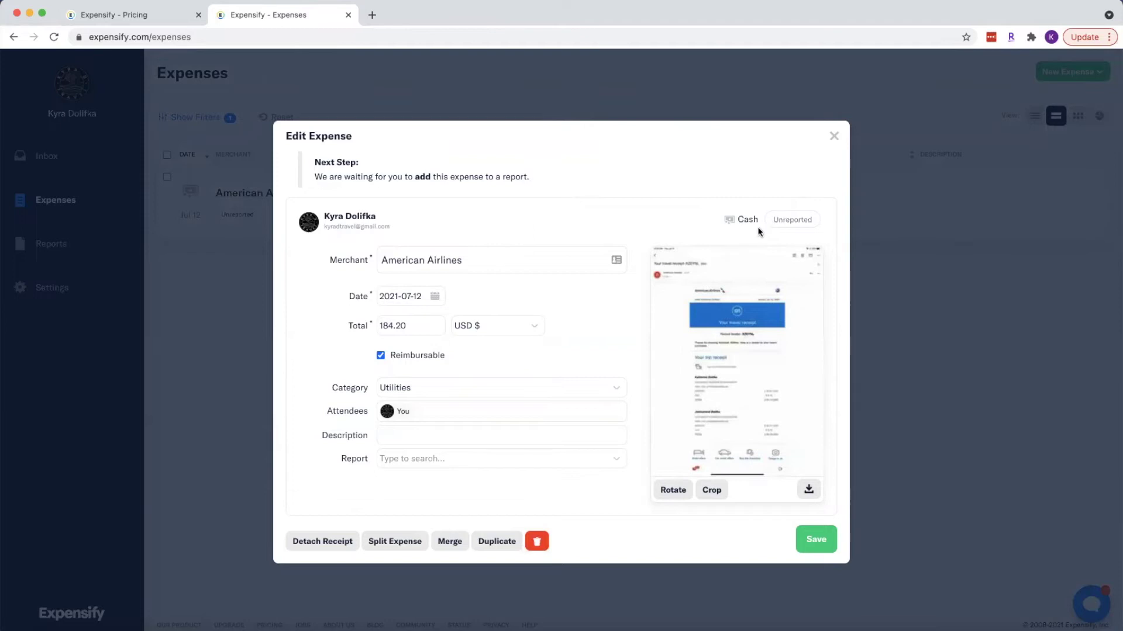
click(833, 136)
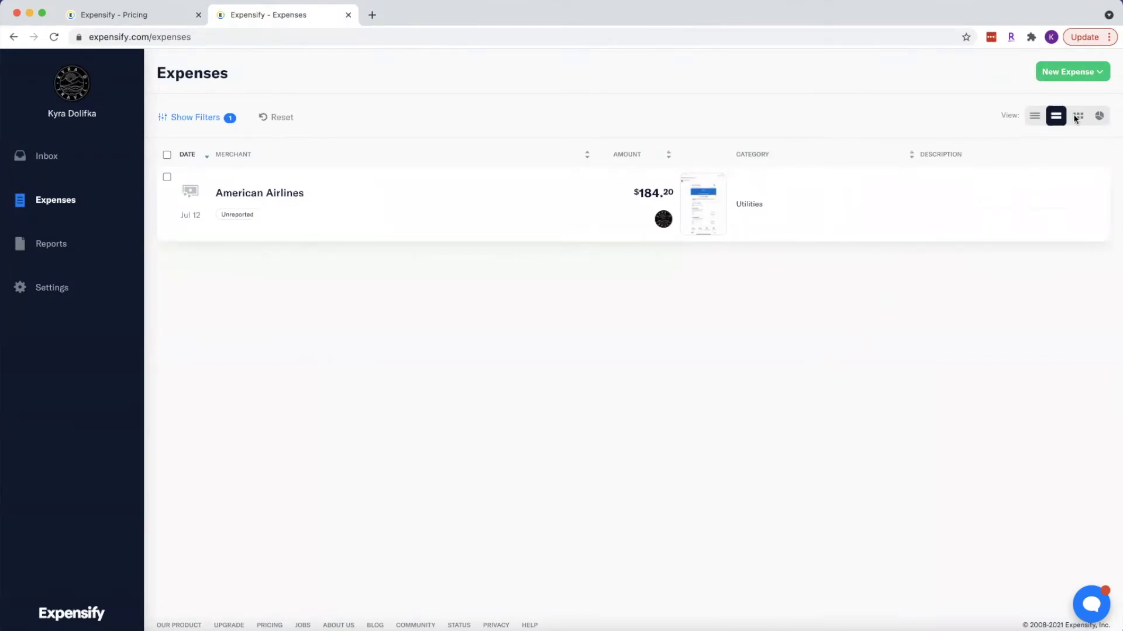
Upload PEC Bill.pdf from Downloads with Scan Receipt as a new SmartScanned expense
click(1091, 81)
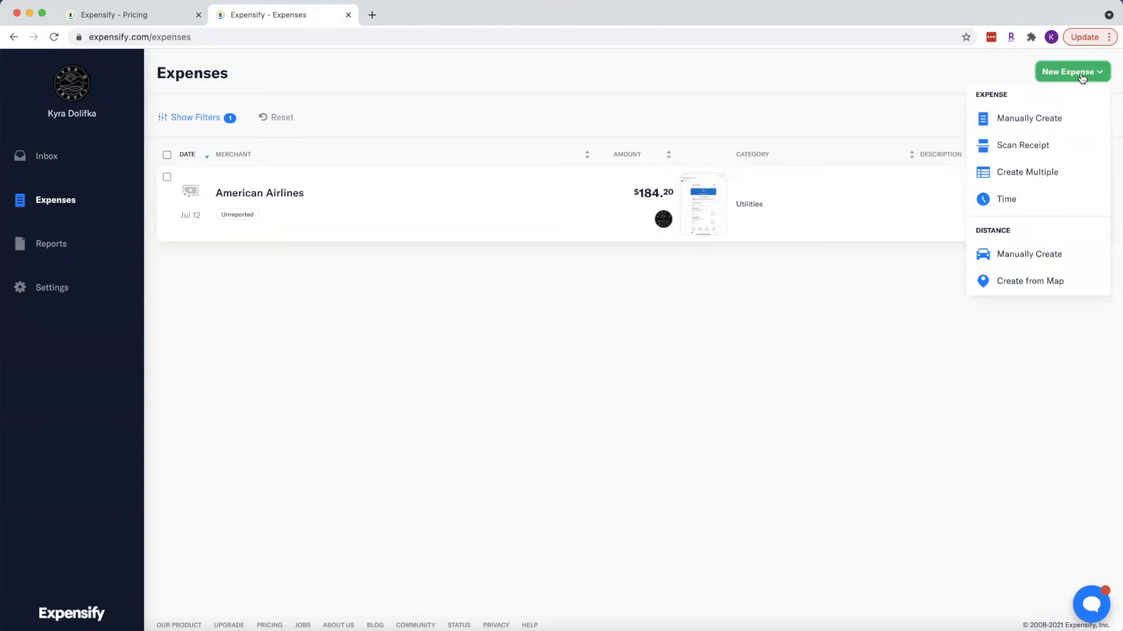
click(1034, 148)
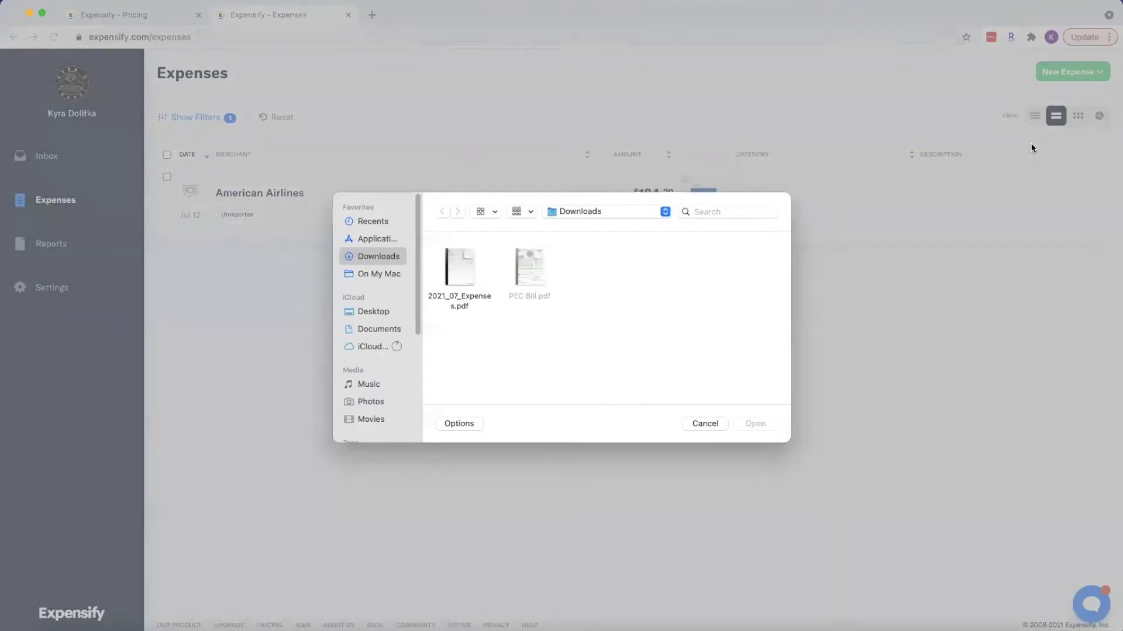
click(518, 264)
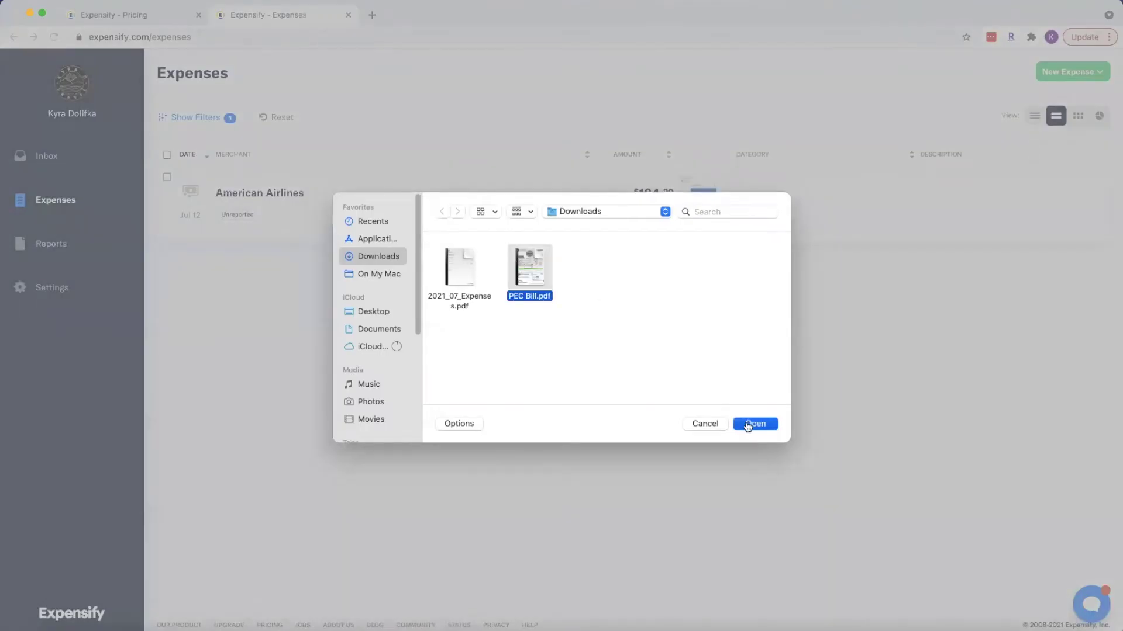
click(745, 421)
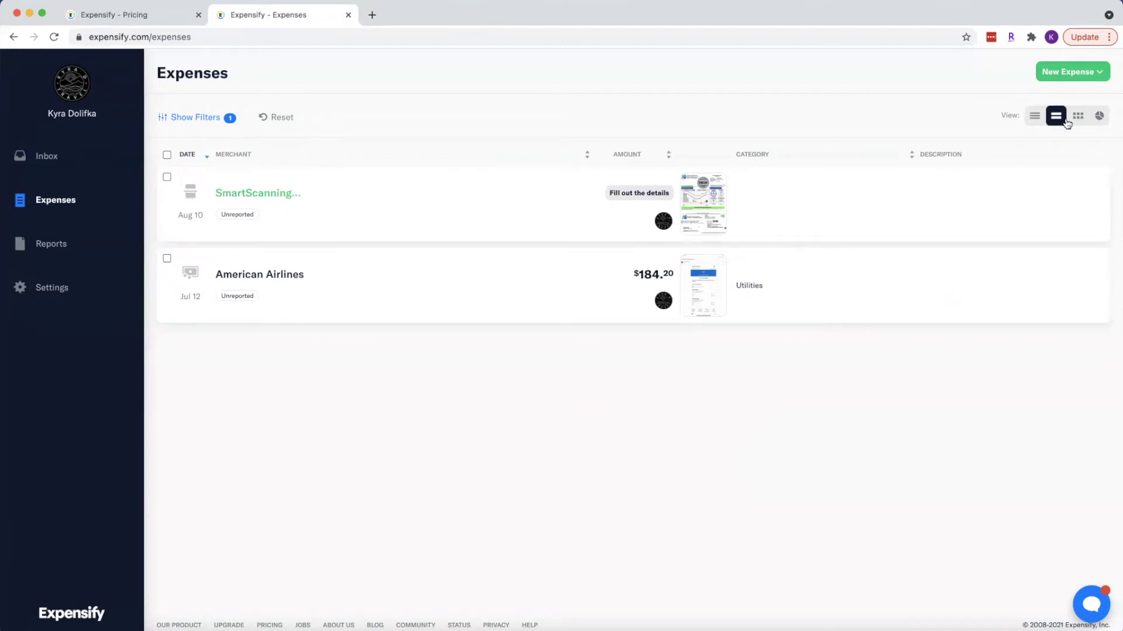
Start a manual expense with merchant Archer Agents dated 2021-07-01
click(1091, 72)
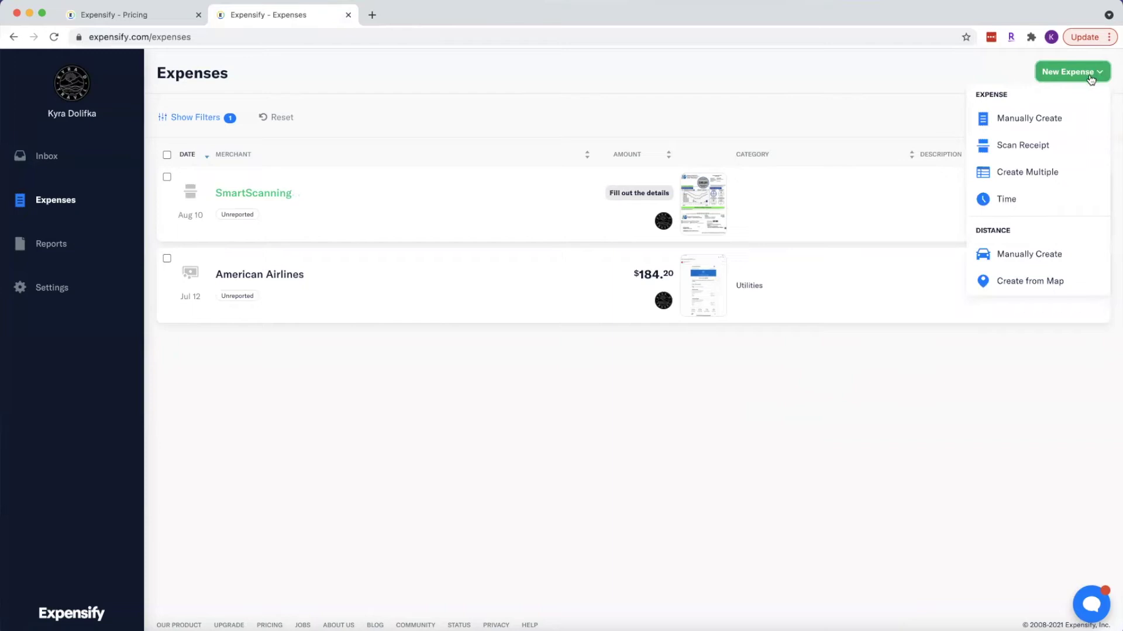
click(1058, 118)
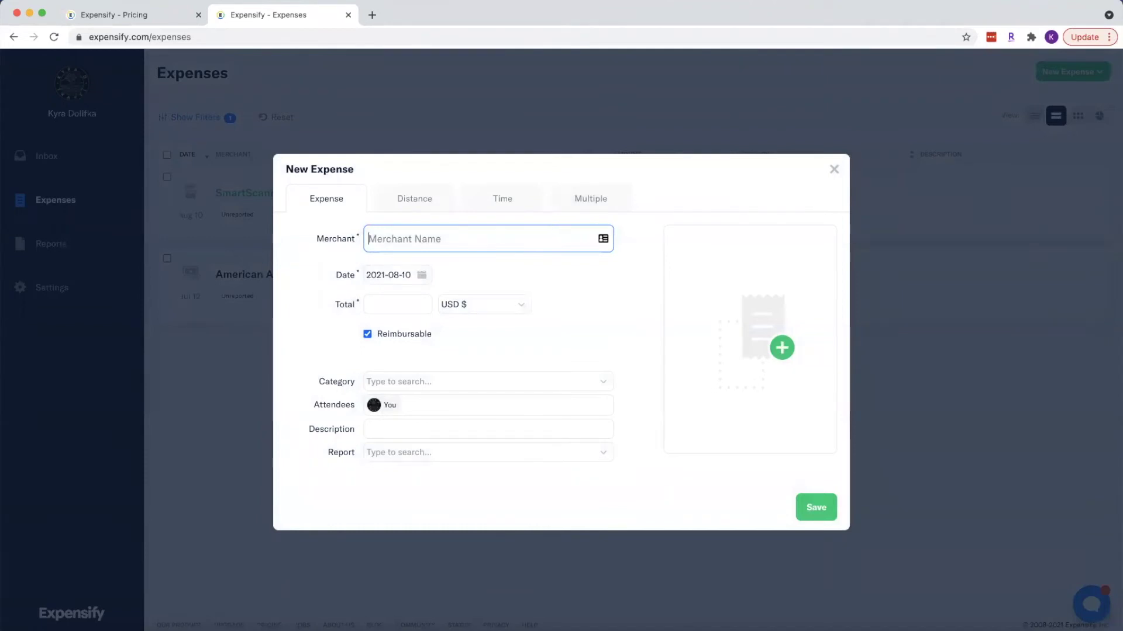
text(Archer)
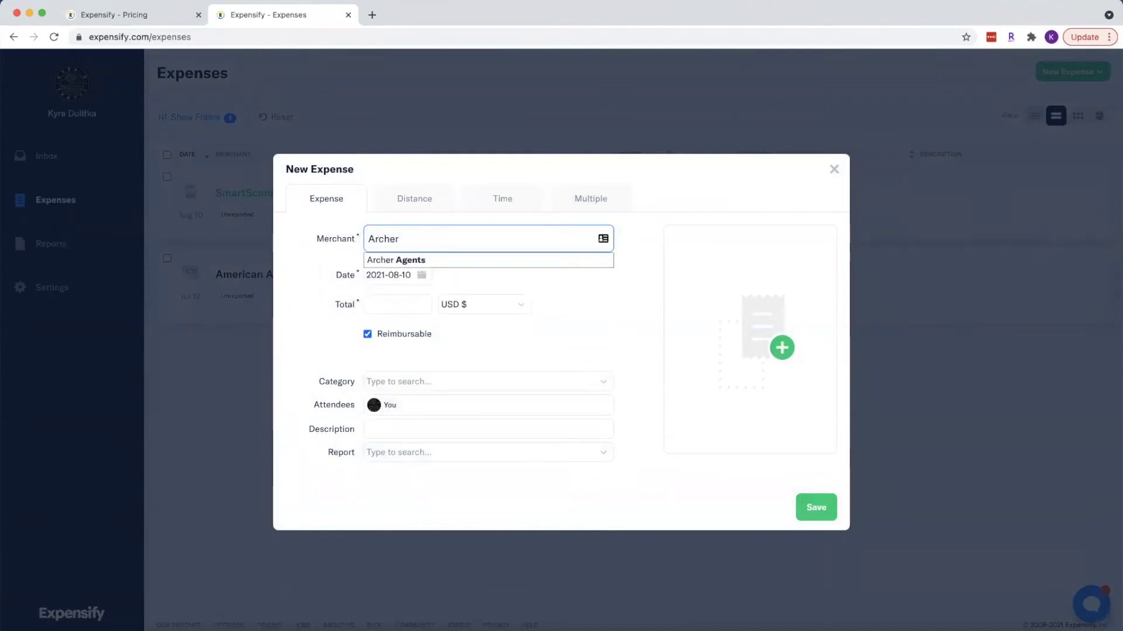
key(Down)
key(Return)
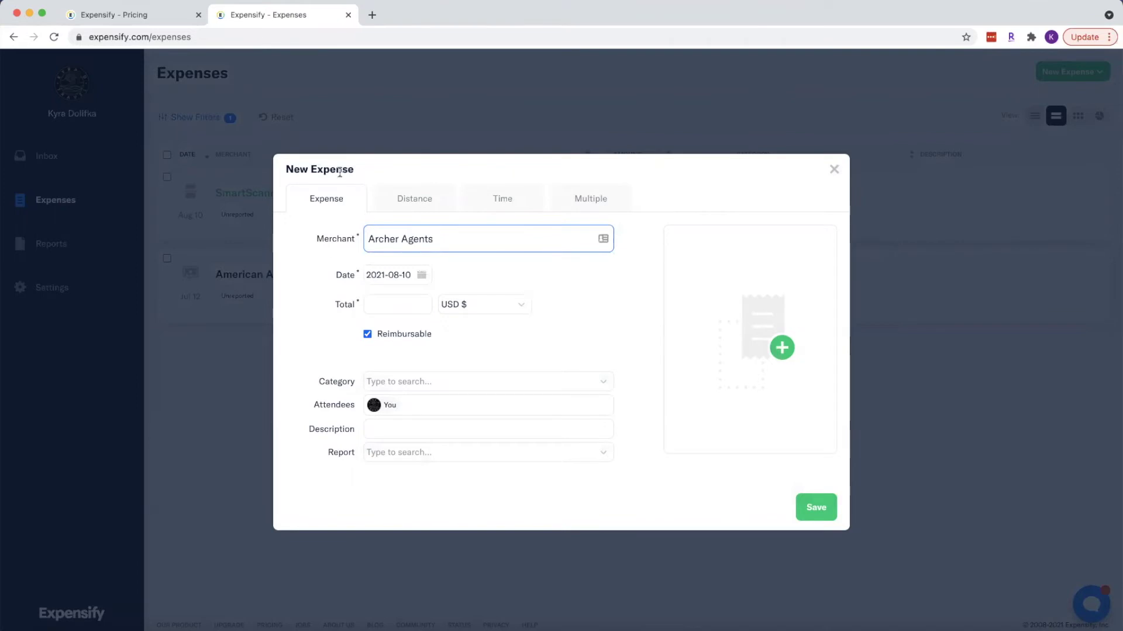
click(420, 275)
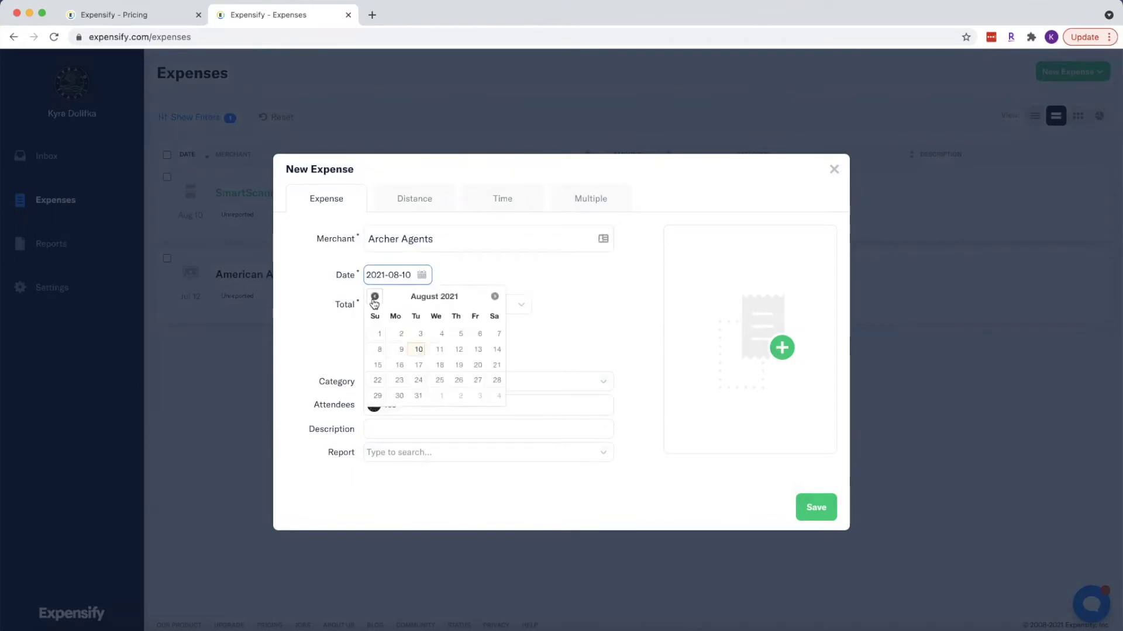
click(375, 297)
click(460, 335)
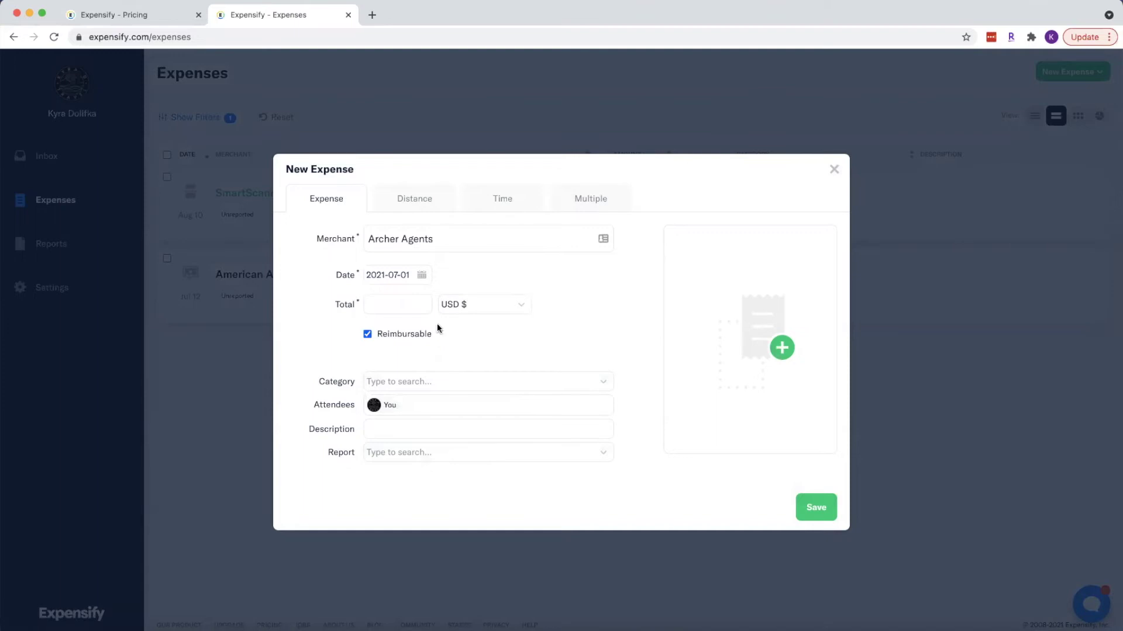
Enter a total of 69.95 and choose the Professional Services category
click(401, 307)
click(392, 331)
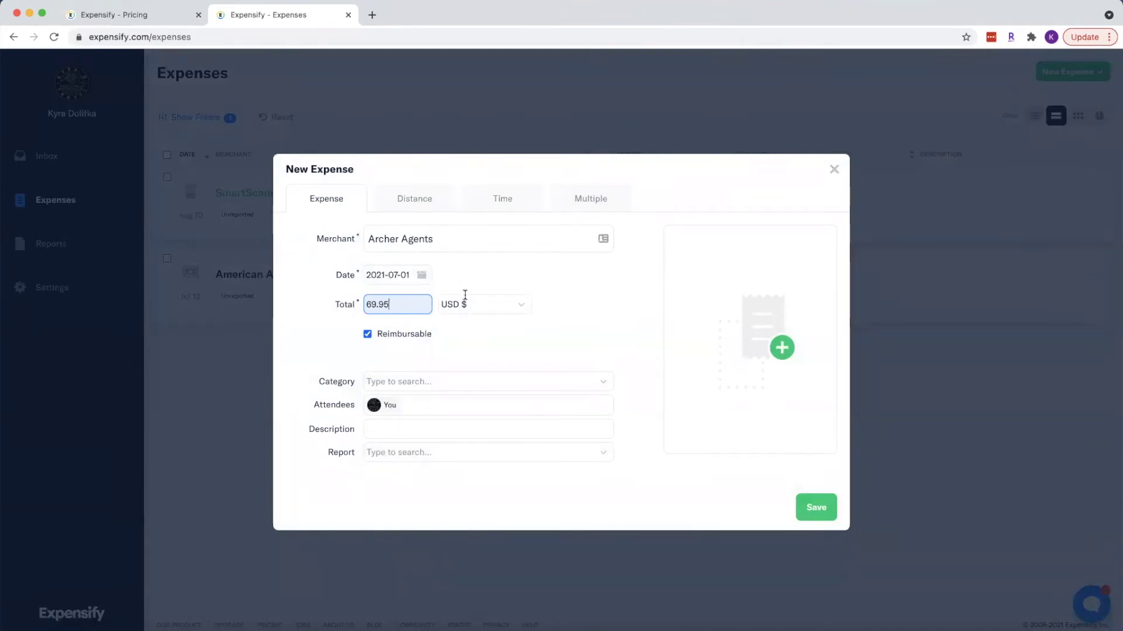
click(444, 382)
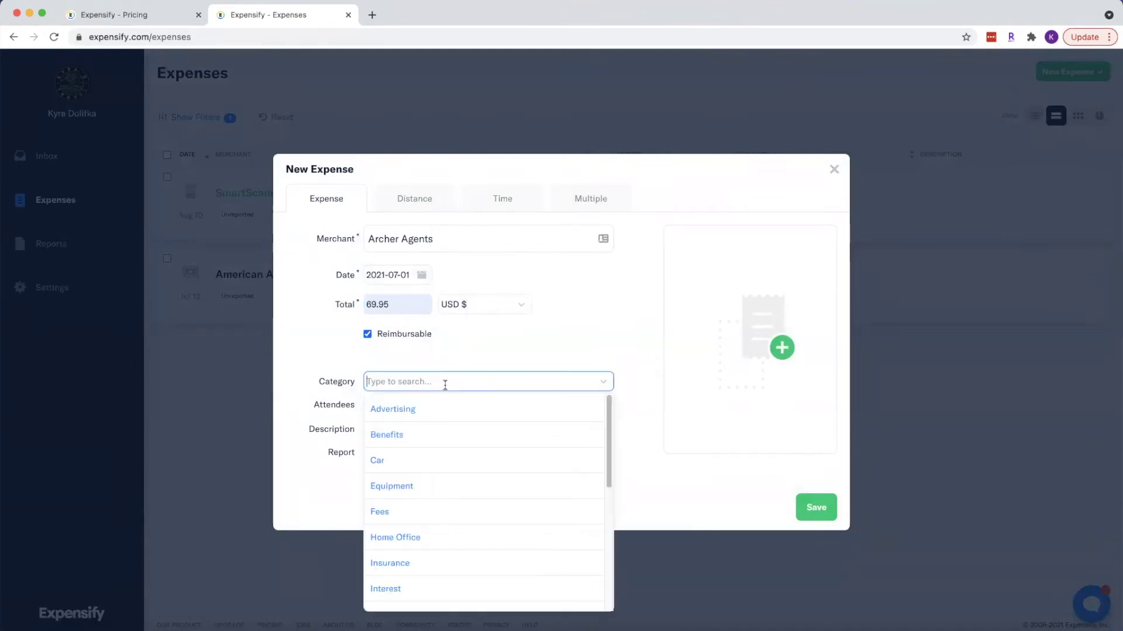
text(Pro)
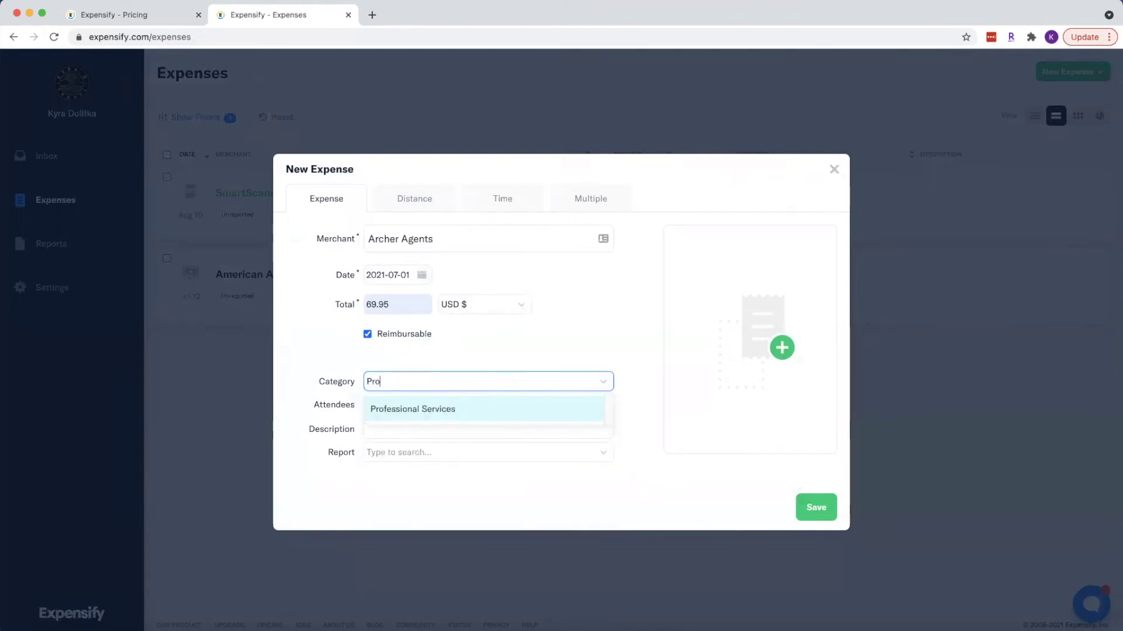
key(Return)
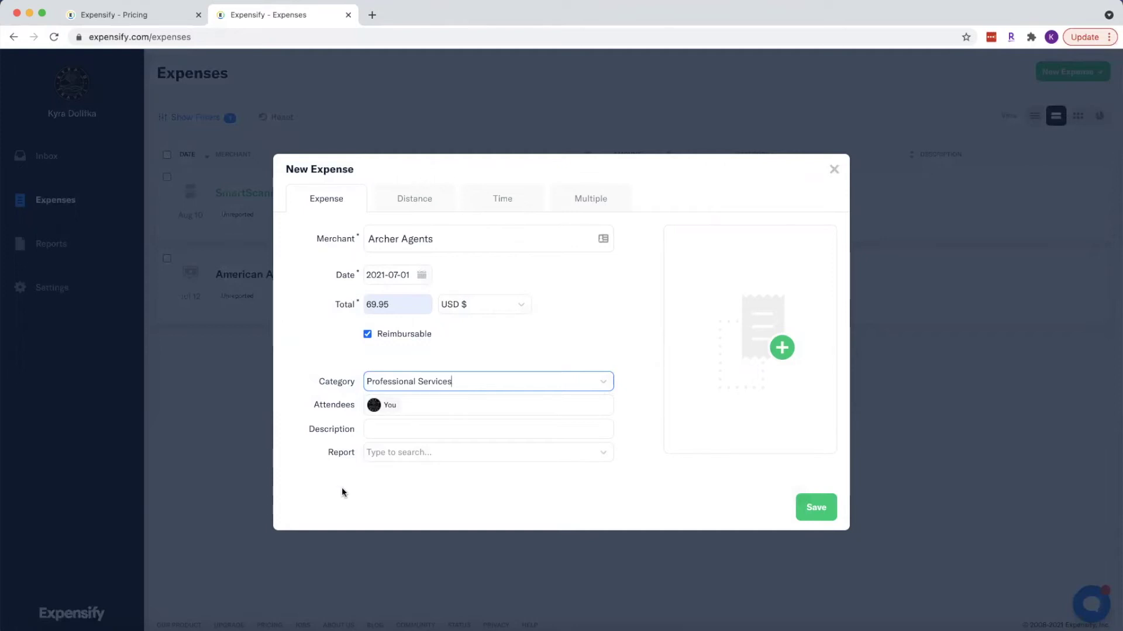
Enter 'Monthly Fee' as the Archer Agents expense description
click(390, 432)
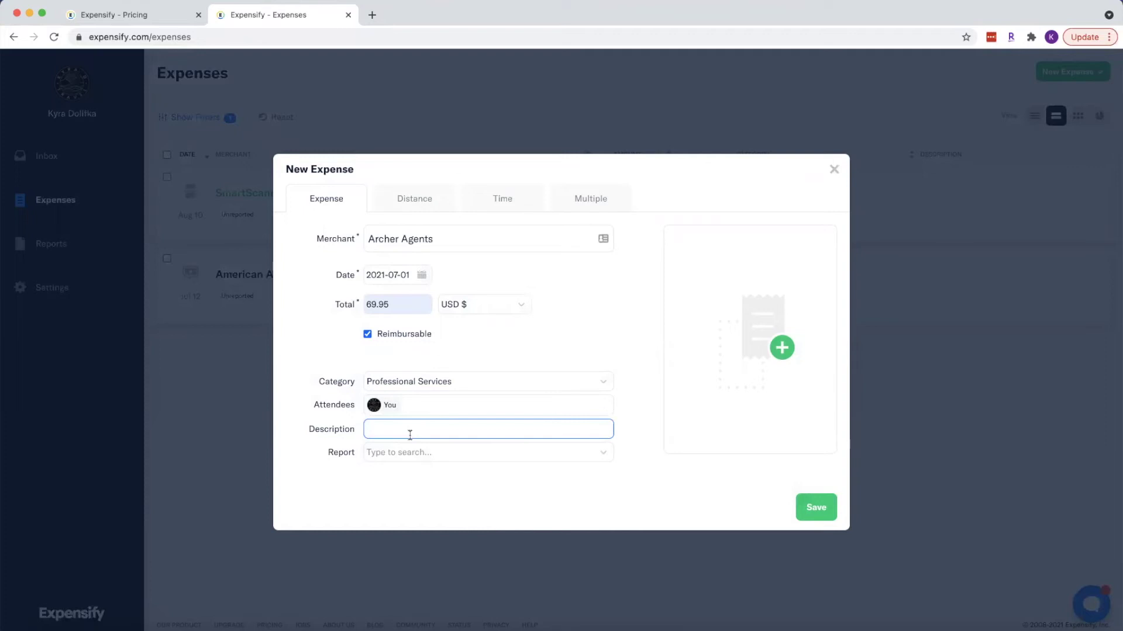
text(Monthly Fee)
Save the Archer Agents expense and go to the Reports list
click(816, 508)
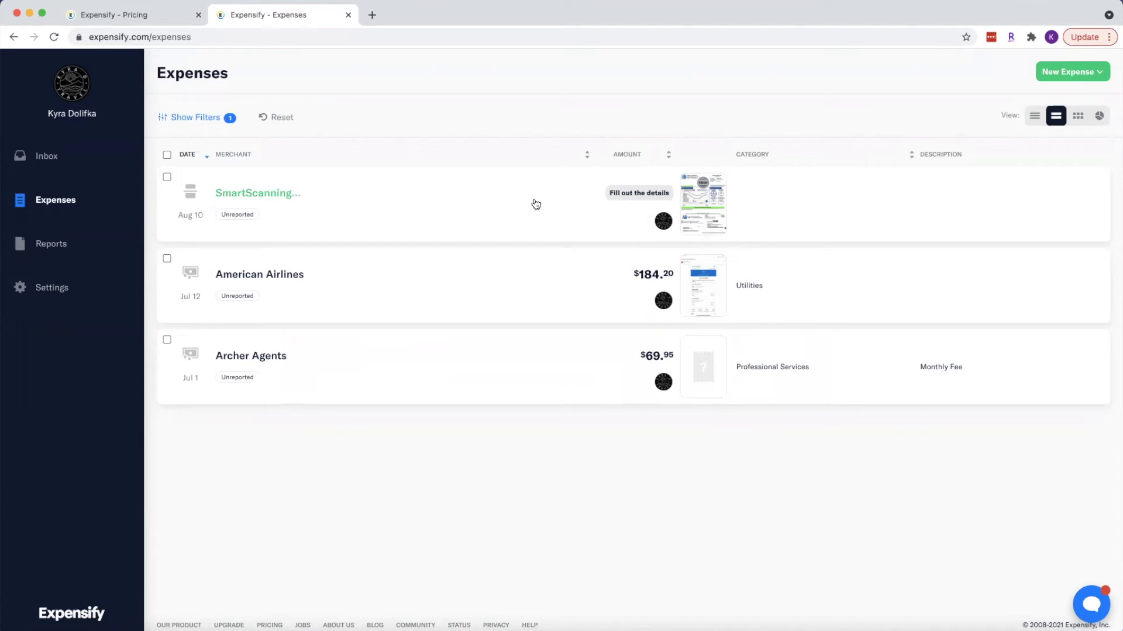
click(58, 251)
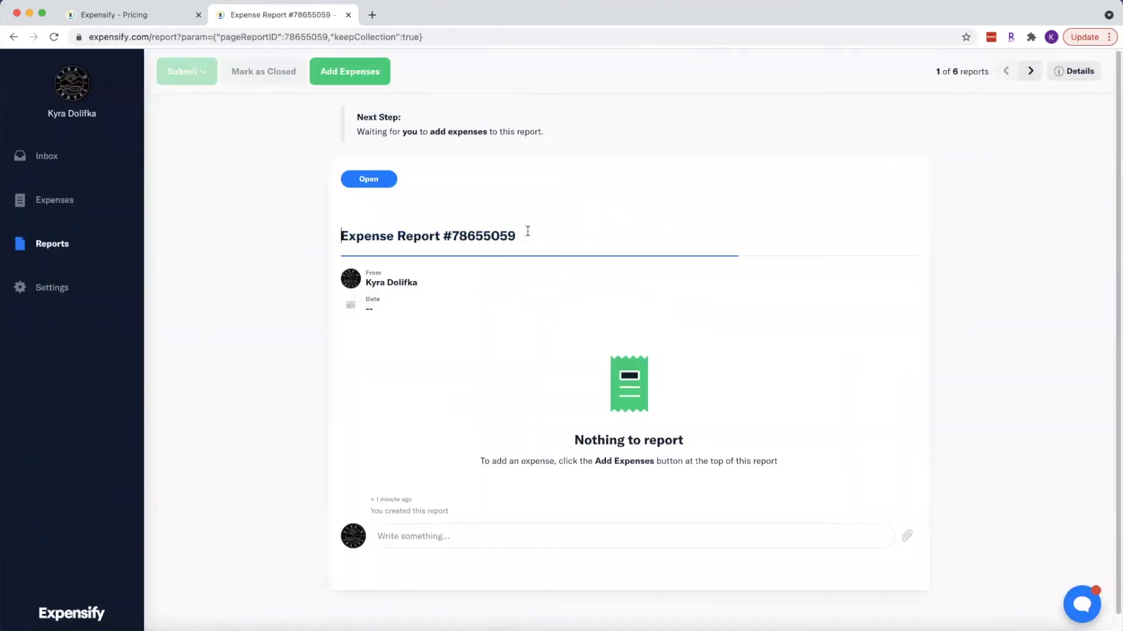
Change the new report's title from 'Report #78655059' to '2021-07 Expenses'
text(2021-)
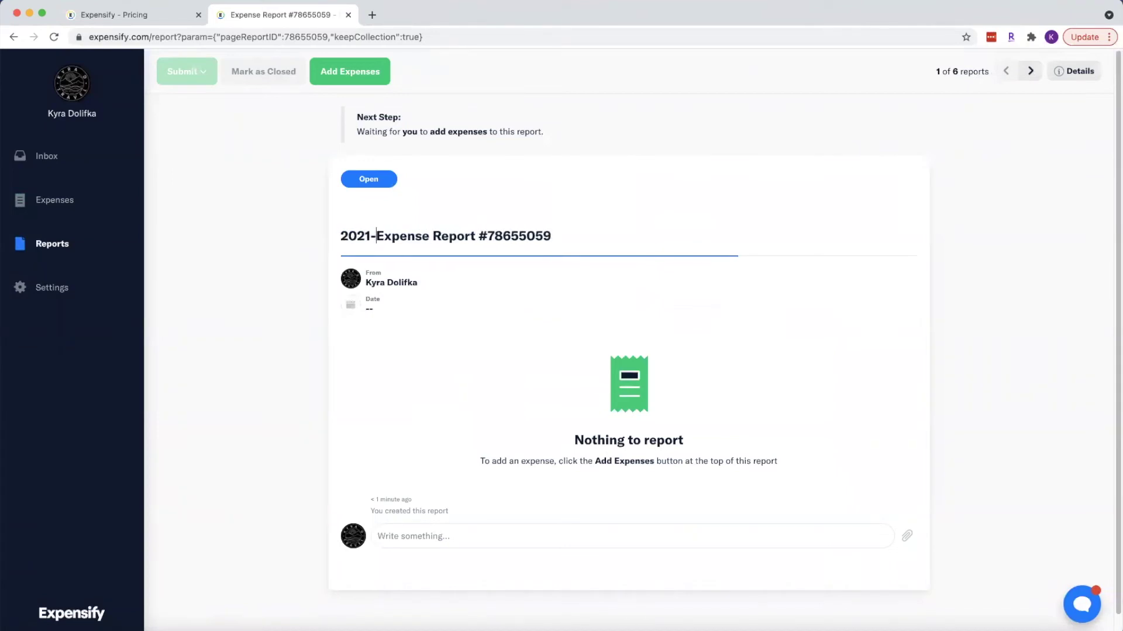
text(07)
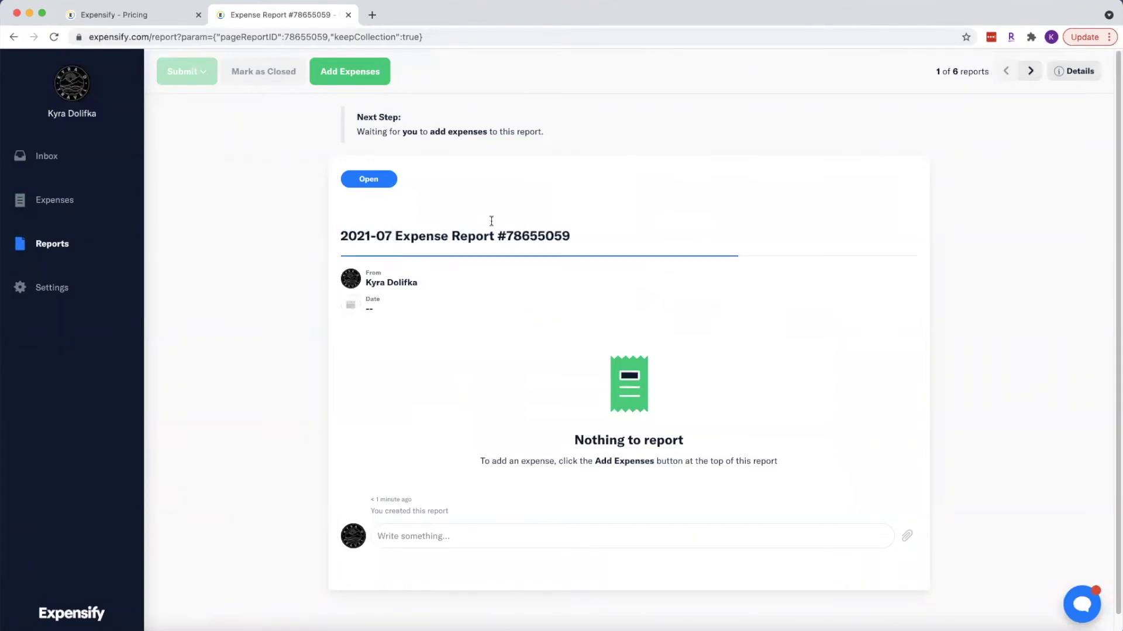
drag(451, 236, 576, 237)
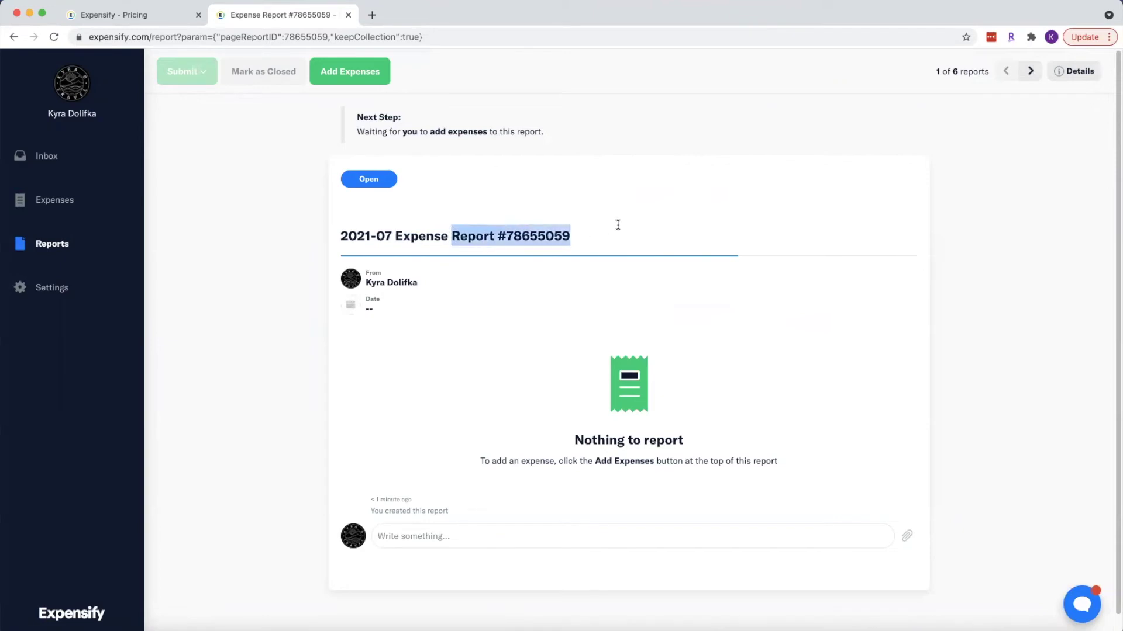
key(BackSpace)
key(BackSpace)
text(ses)
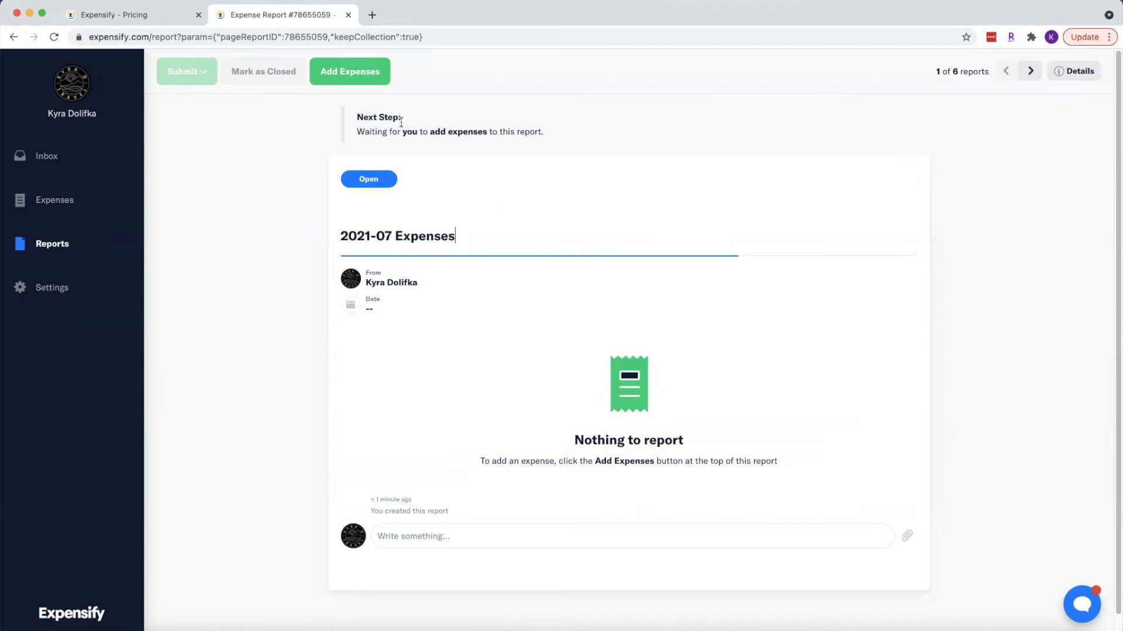
Filter Add Expenses to 2021-07-01 through 2021-07-31 and add the American Airlines and Archer Agents expenses
click(375, 71)
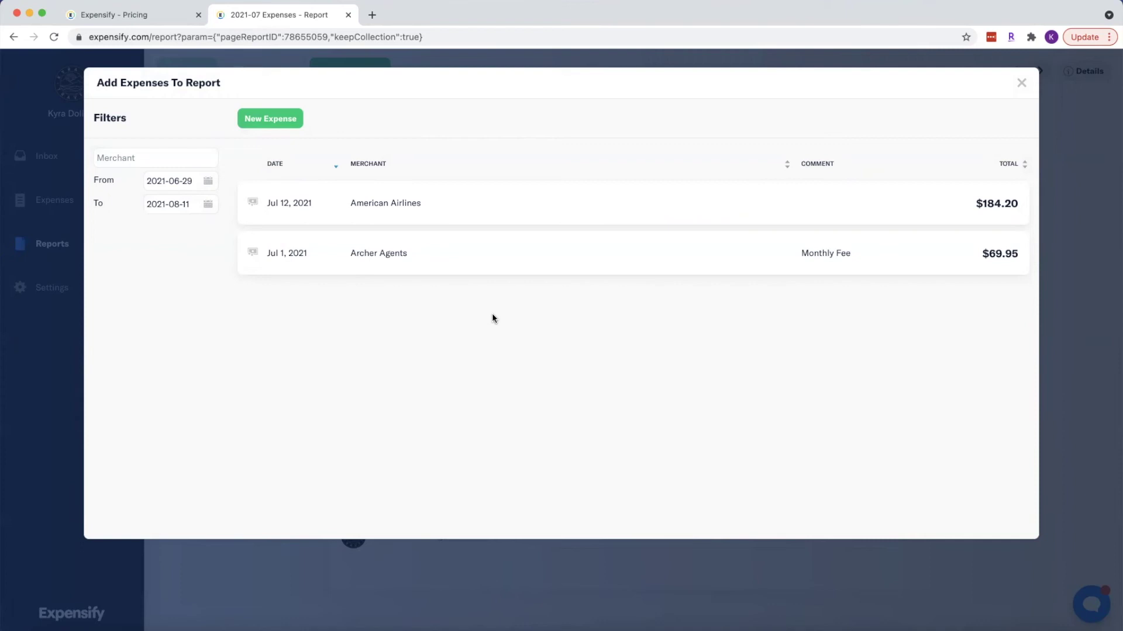
click(208, 182)
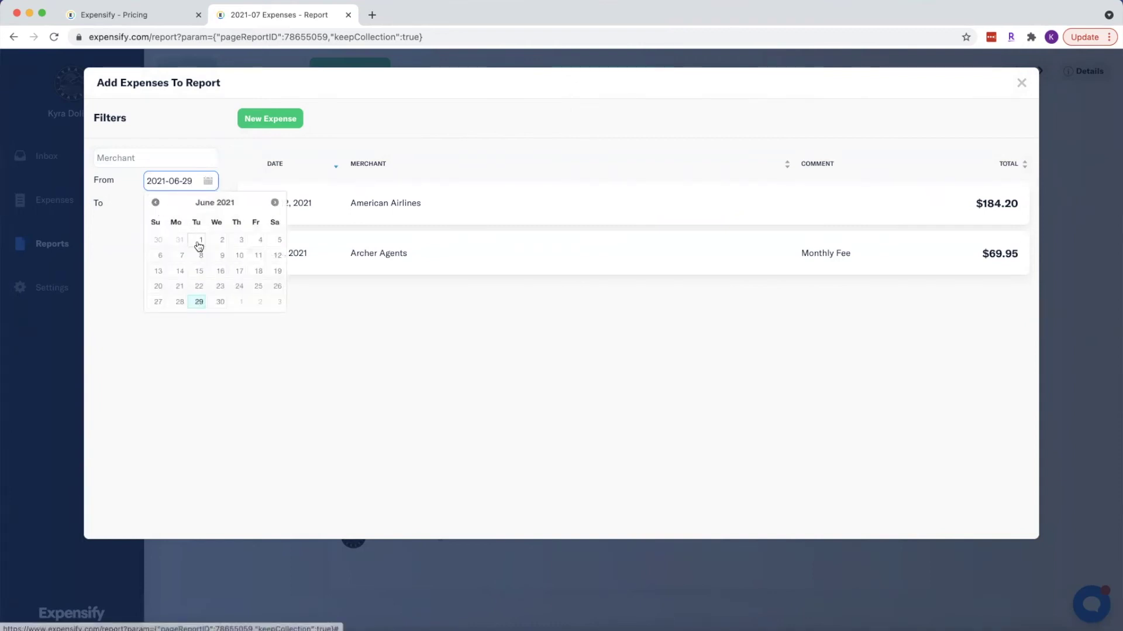
click(274, 203)
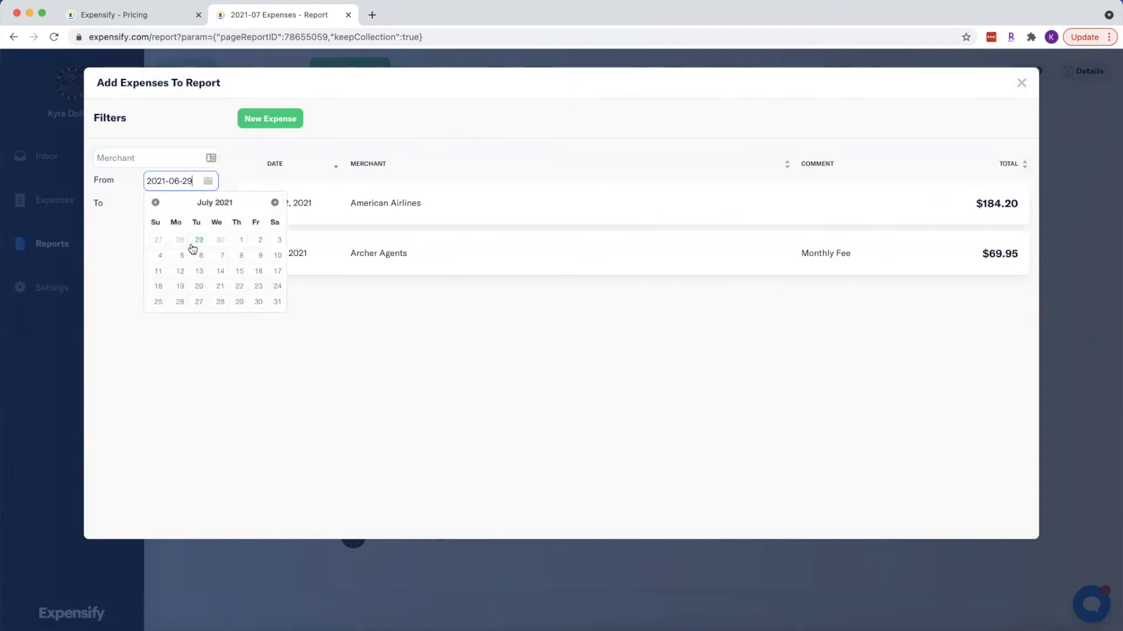
click(236, 240)
click(208, 204)
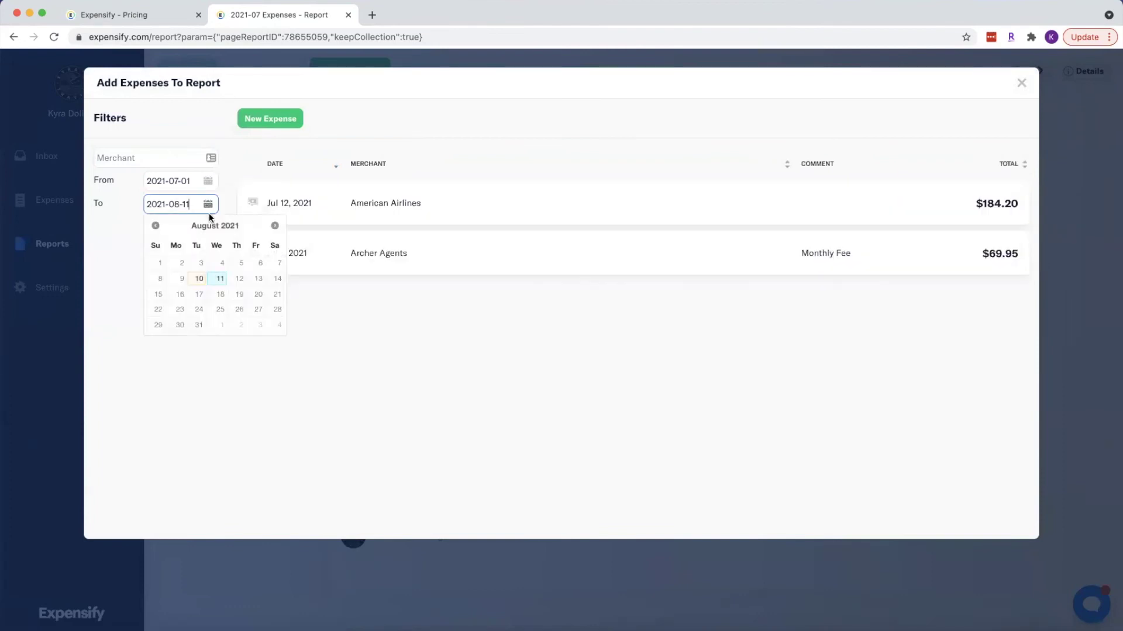
click(200, 328)
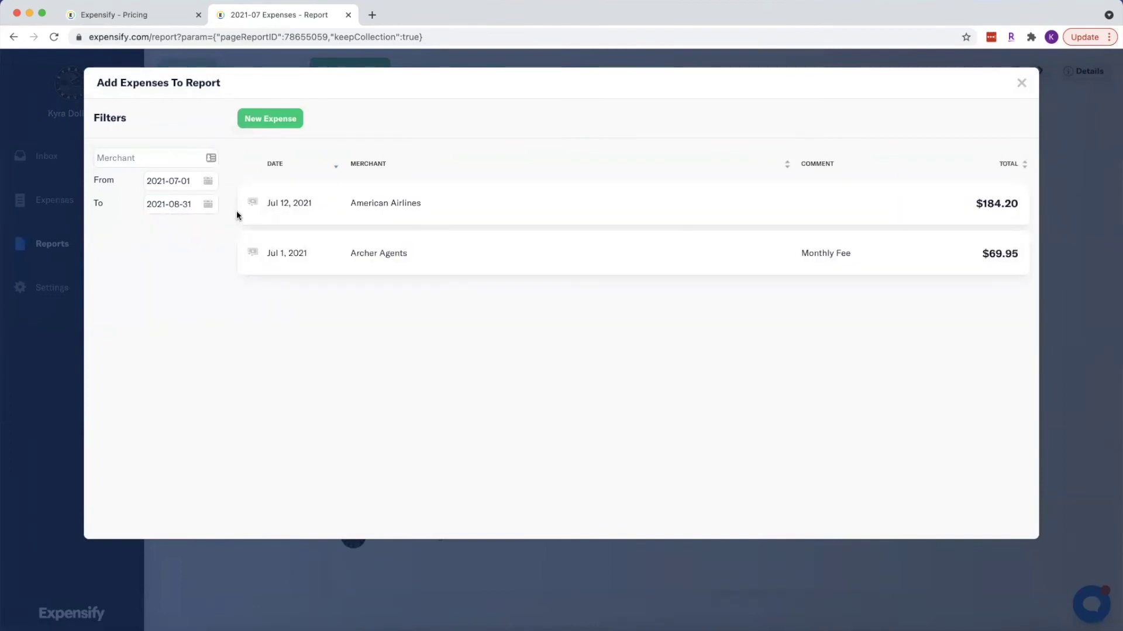
click(187, 204)
click(156, 227)
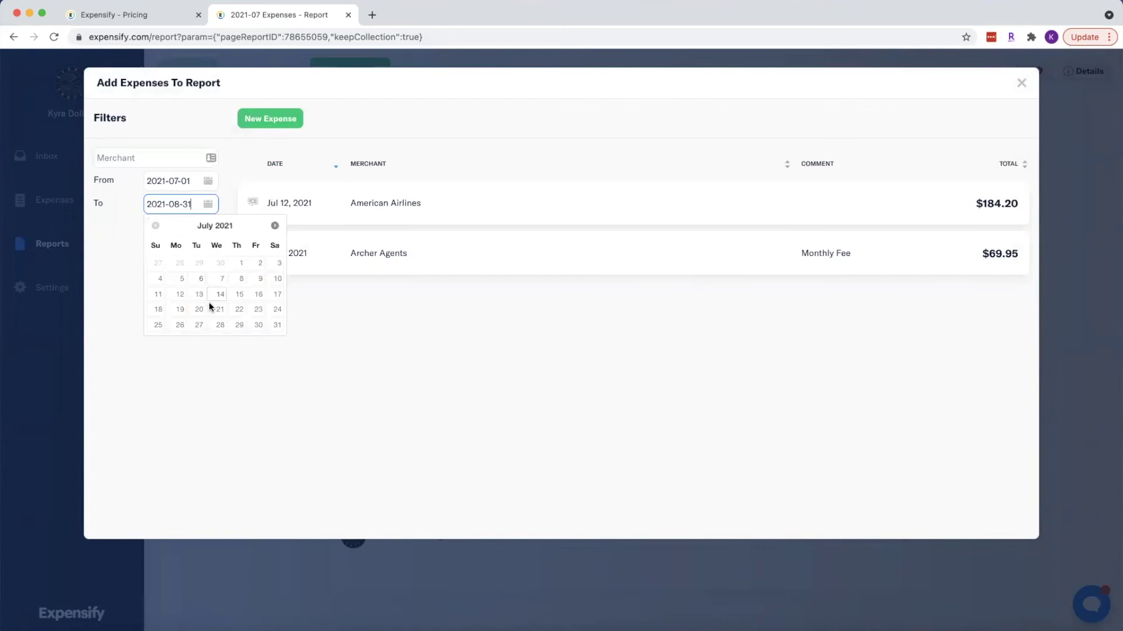
click(278, 325)
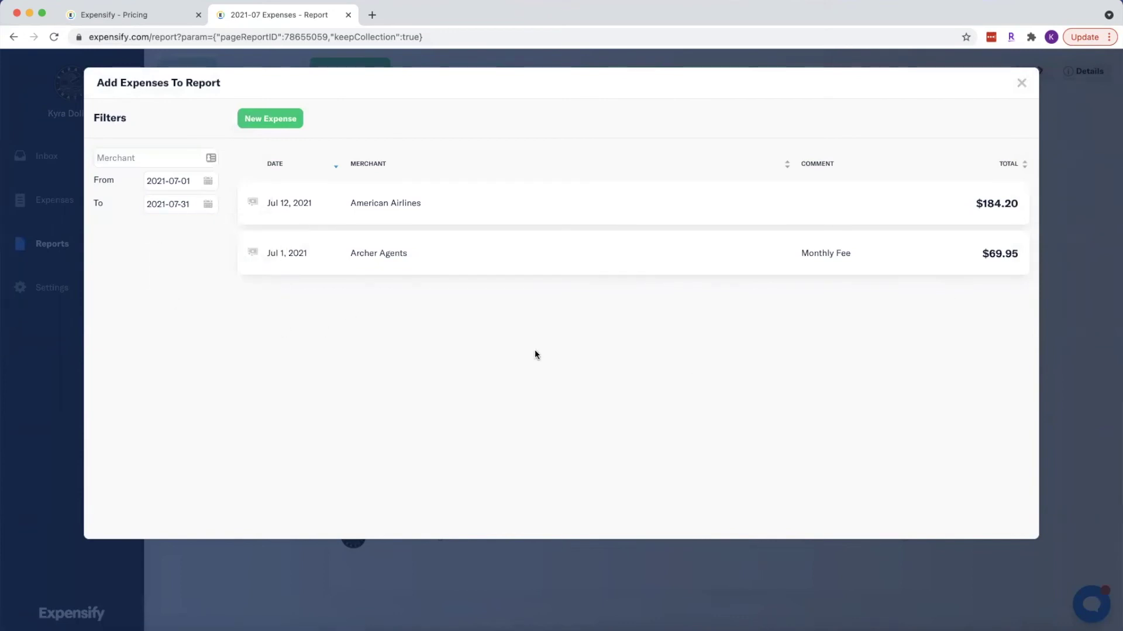
click(599, 218)
click(601, 218)
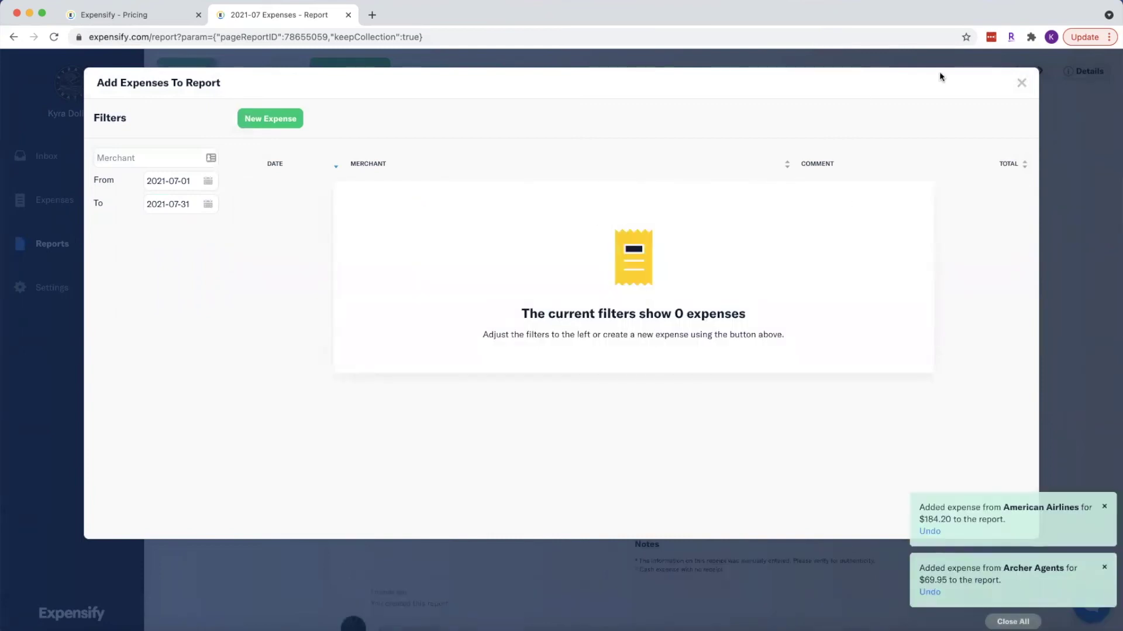
Close the Add Expenses window and scroll through the $254.15 report
click(1020, 83)
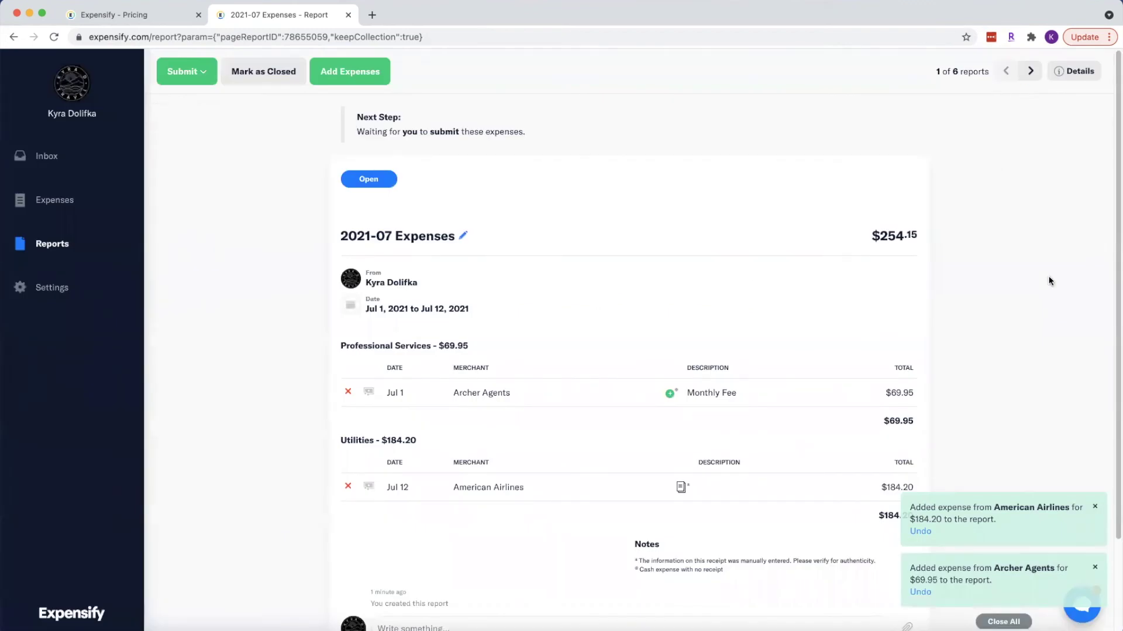
scroll(1029, 279, down, 1)
scroll(1029, 280, down, 1)
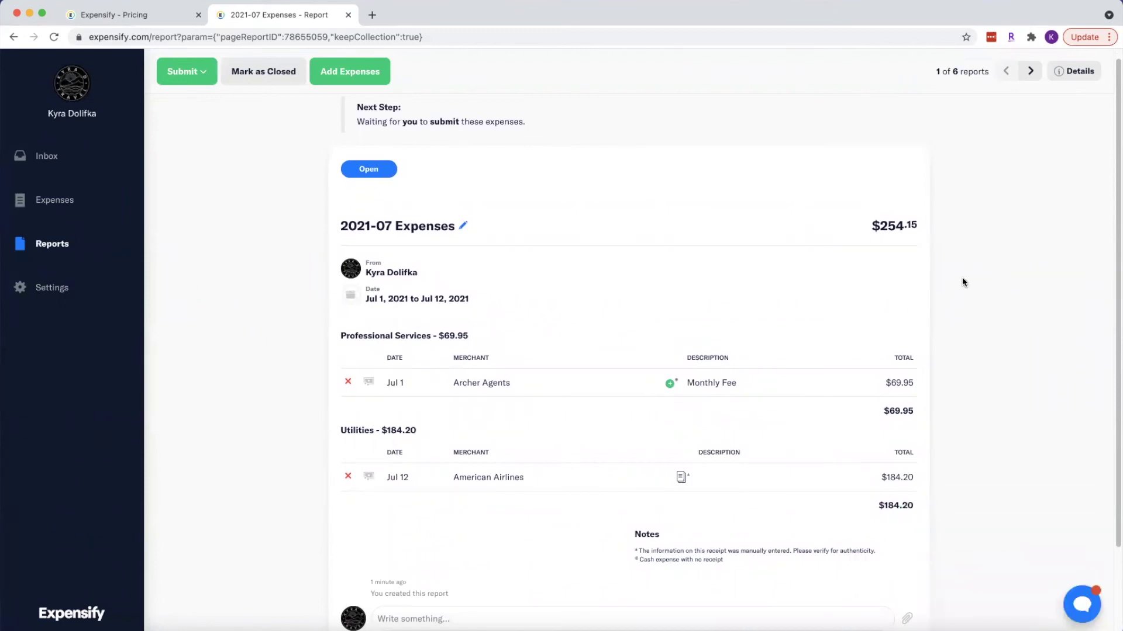
scroll(790, 338, up, 2)
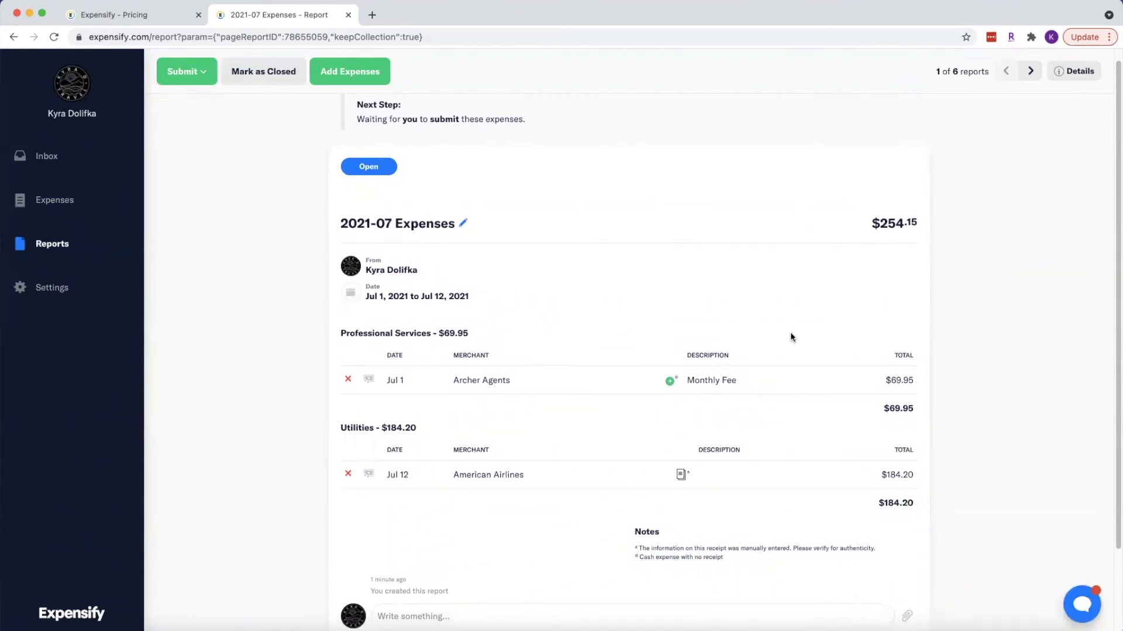
scroll(788, 334, up, 1)
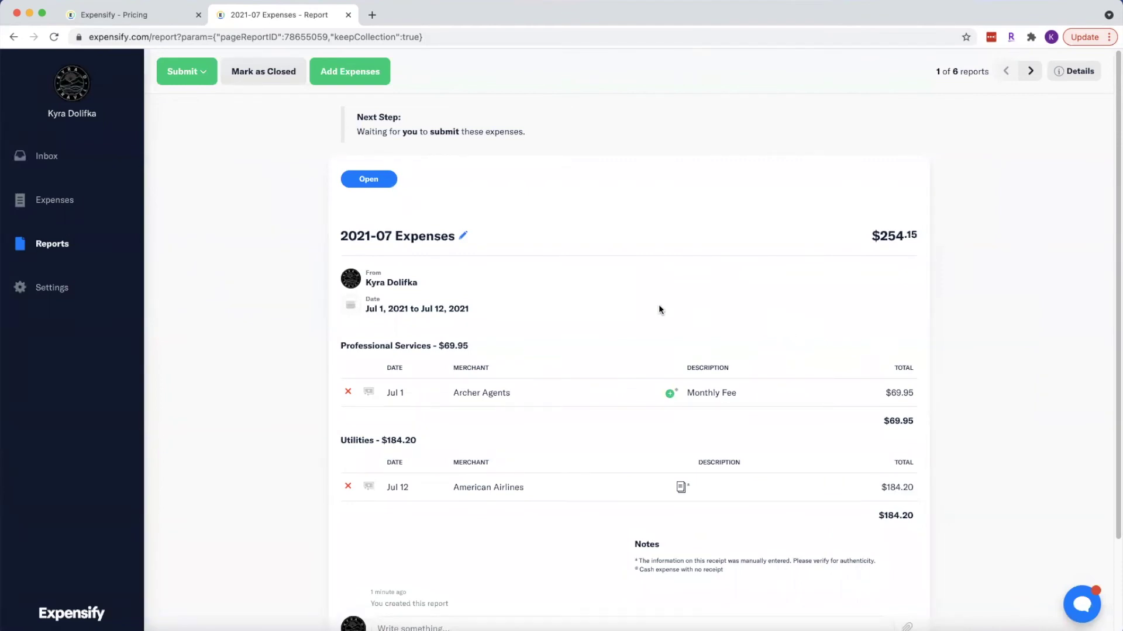
Mark the 2021-07 Expenses report closed, export it as Default CSV, and open the downloaded file
click(276, 82)
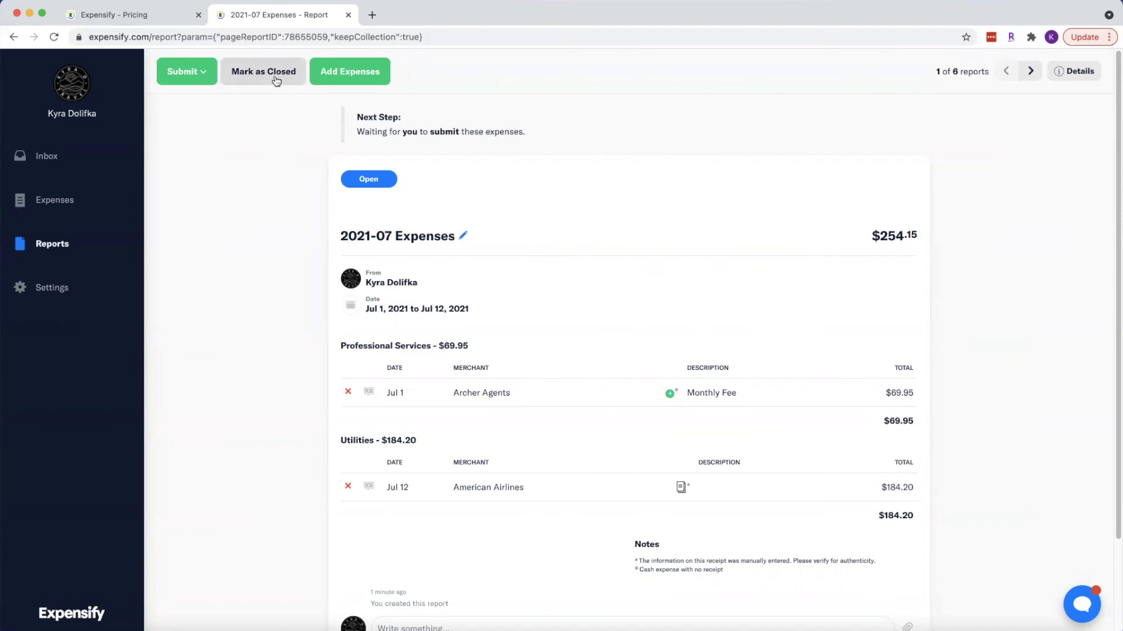
click(276, 79)
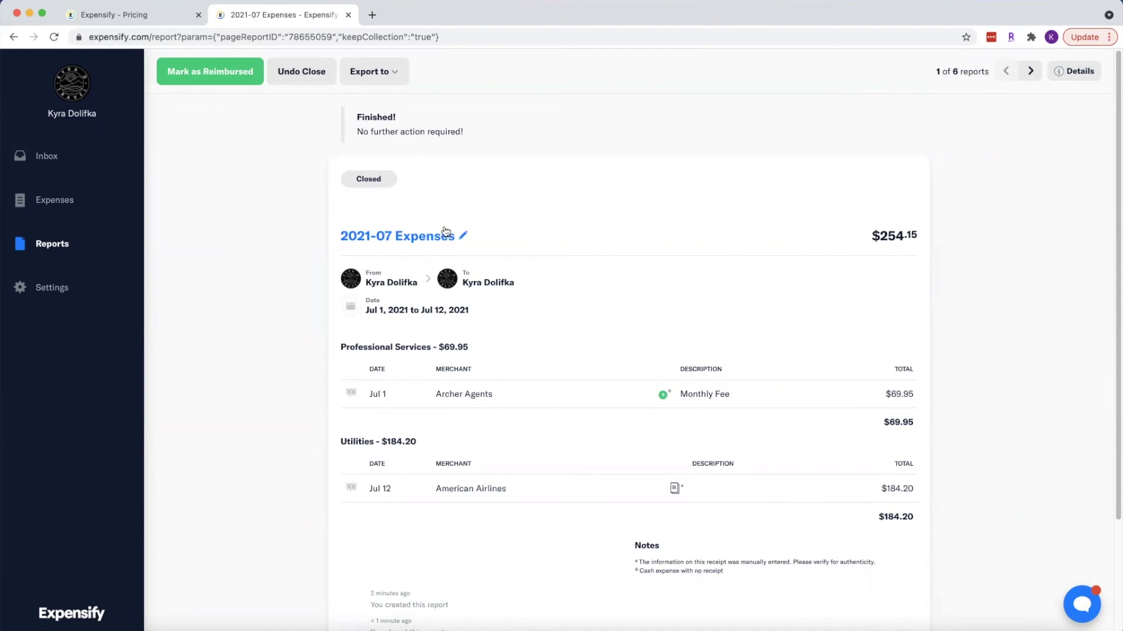
click(396, 73)
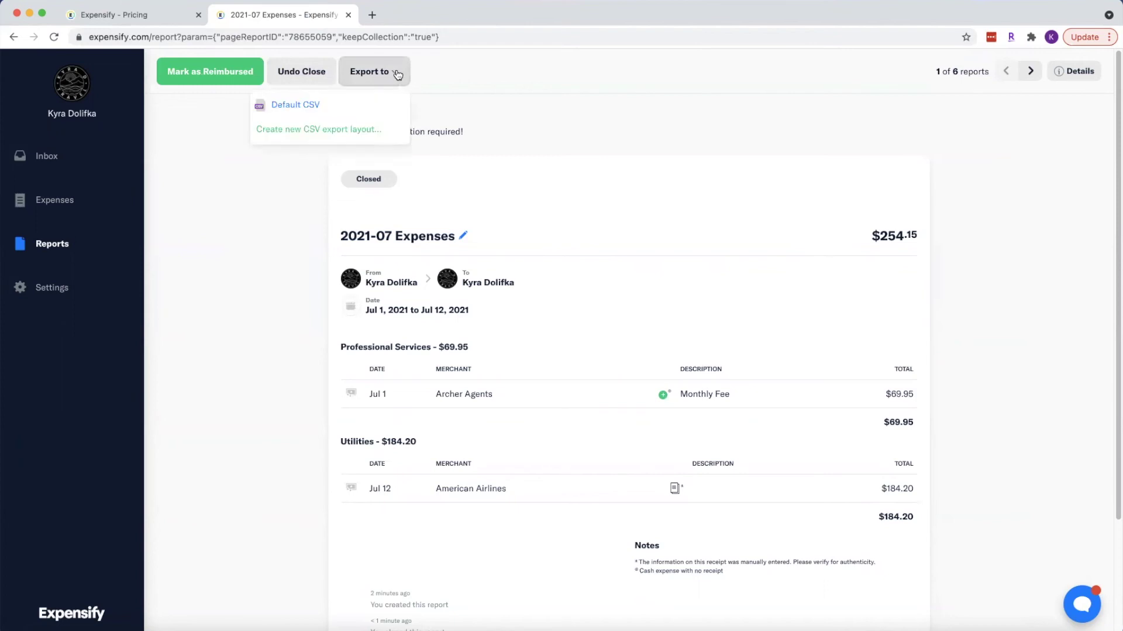
click(313, 111)
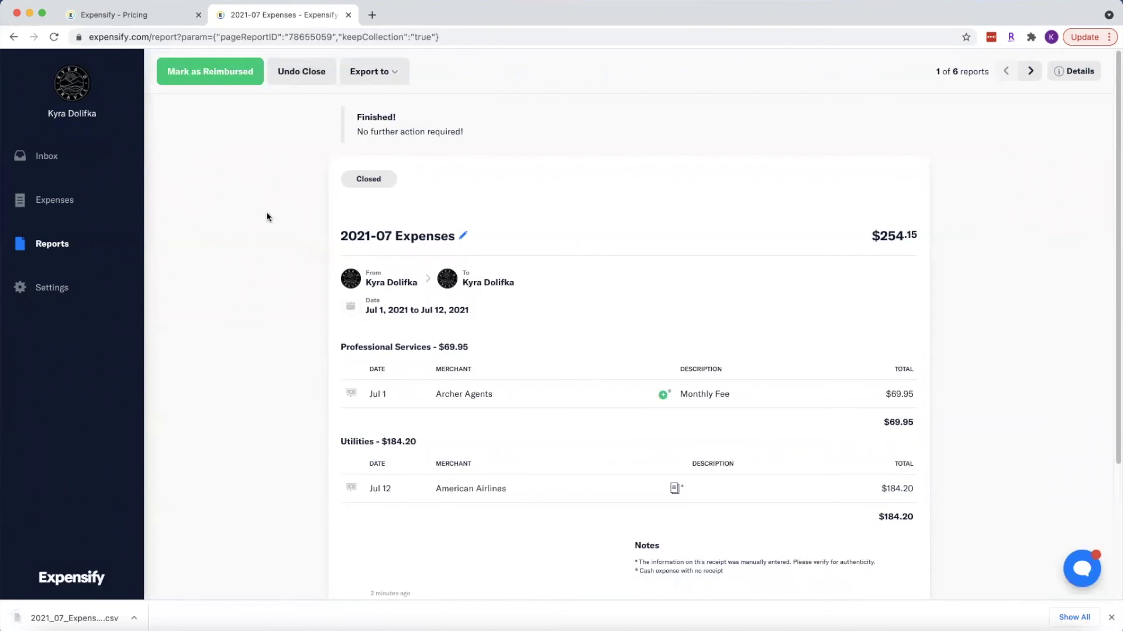
click(70, 614)
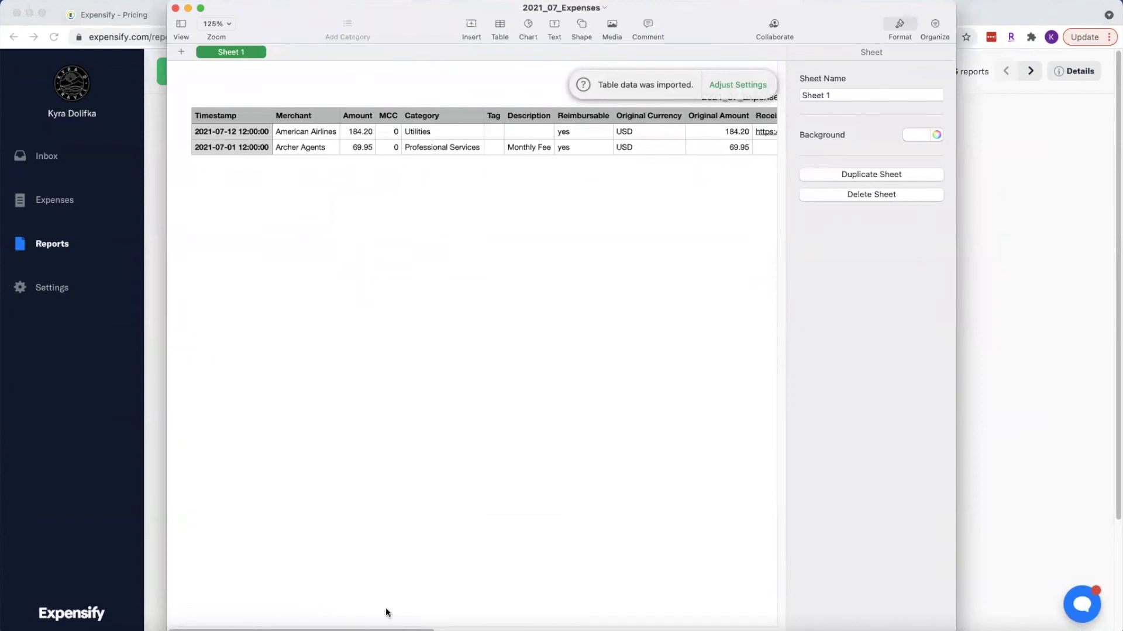
Scroll the 2021_07_Expenses table right to reveal the Receipt and Attendees columns
drag(405, 630, 604, 610)
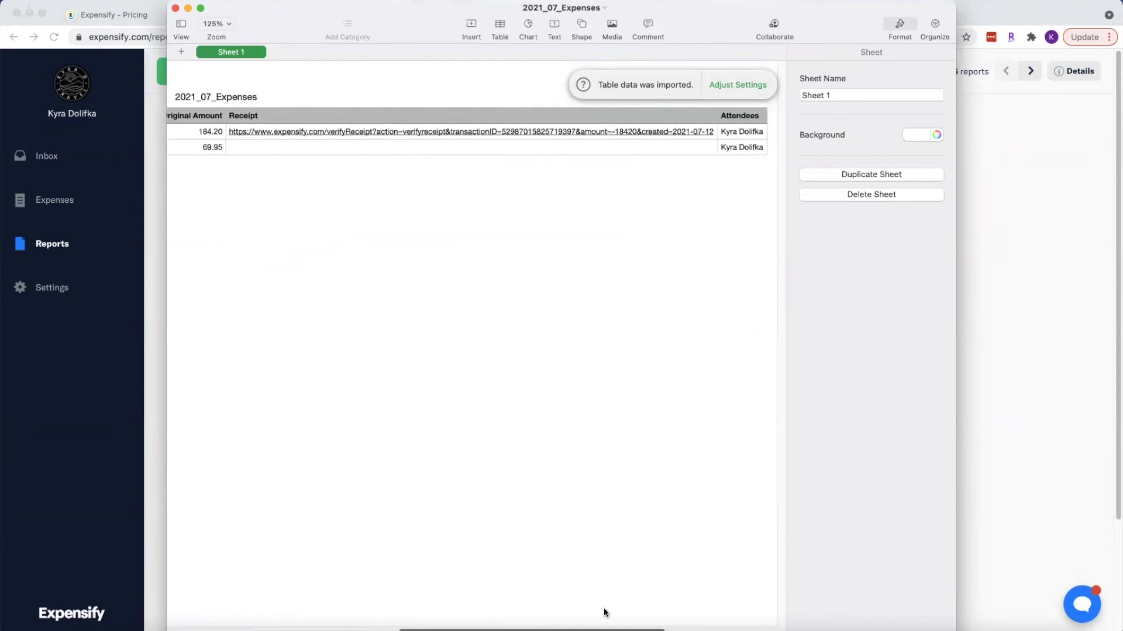
View the American Airlines eReceipt from the CSV link, then return to the 2021-07 Expenses report
click(402, 131)
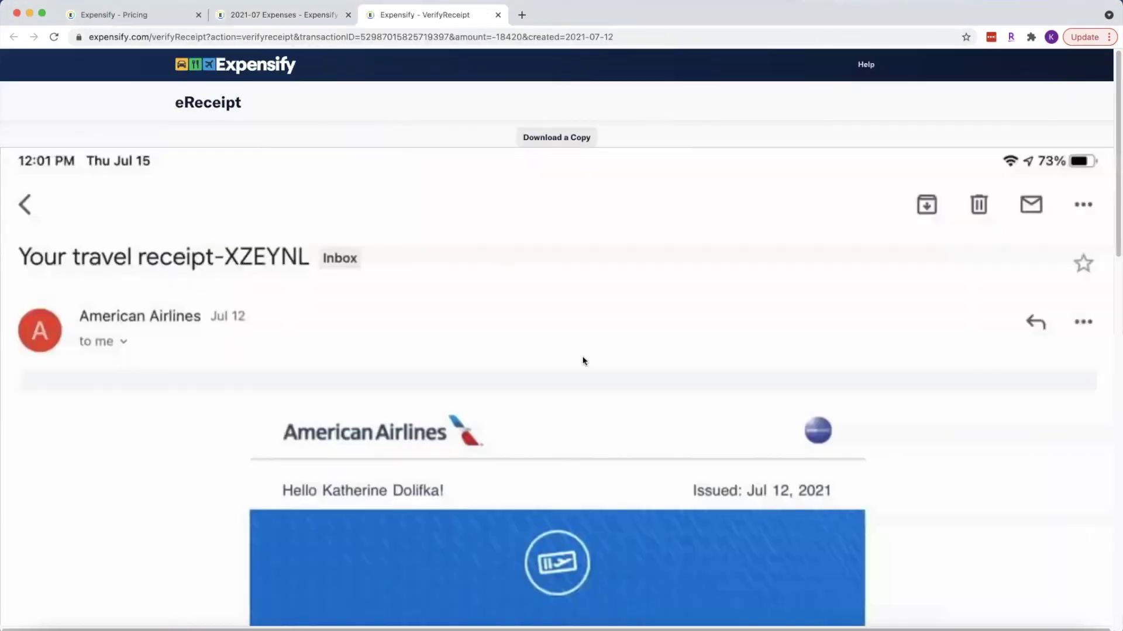
scroll(702, 311, down, 5)
scroll(714, 316, down, 9)
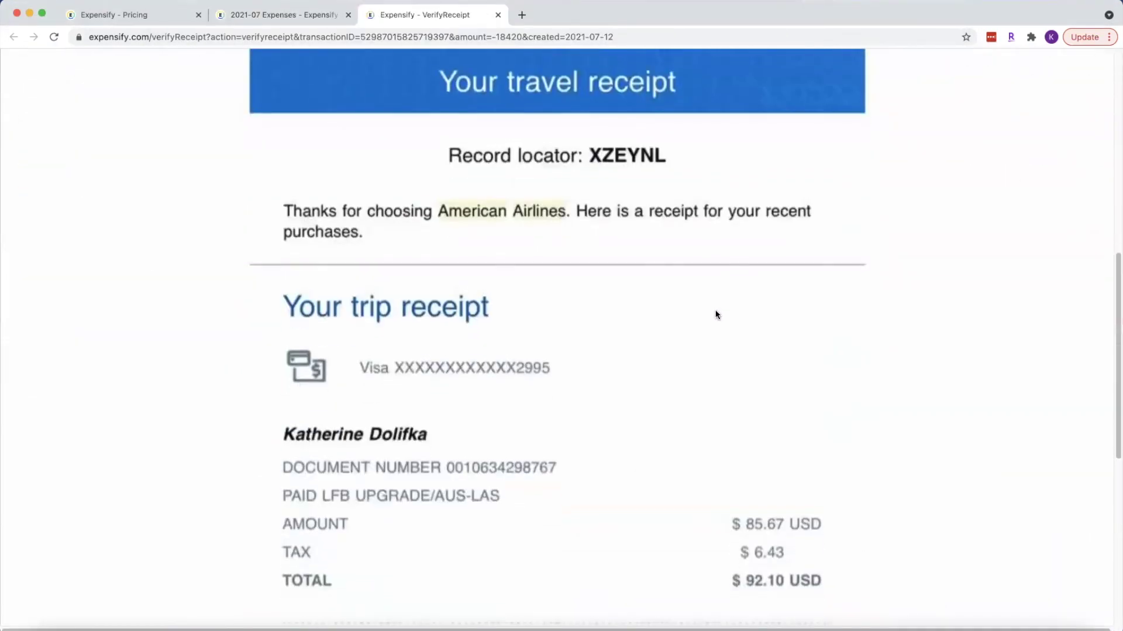
scroll(717, 313, up, 15)
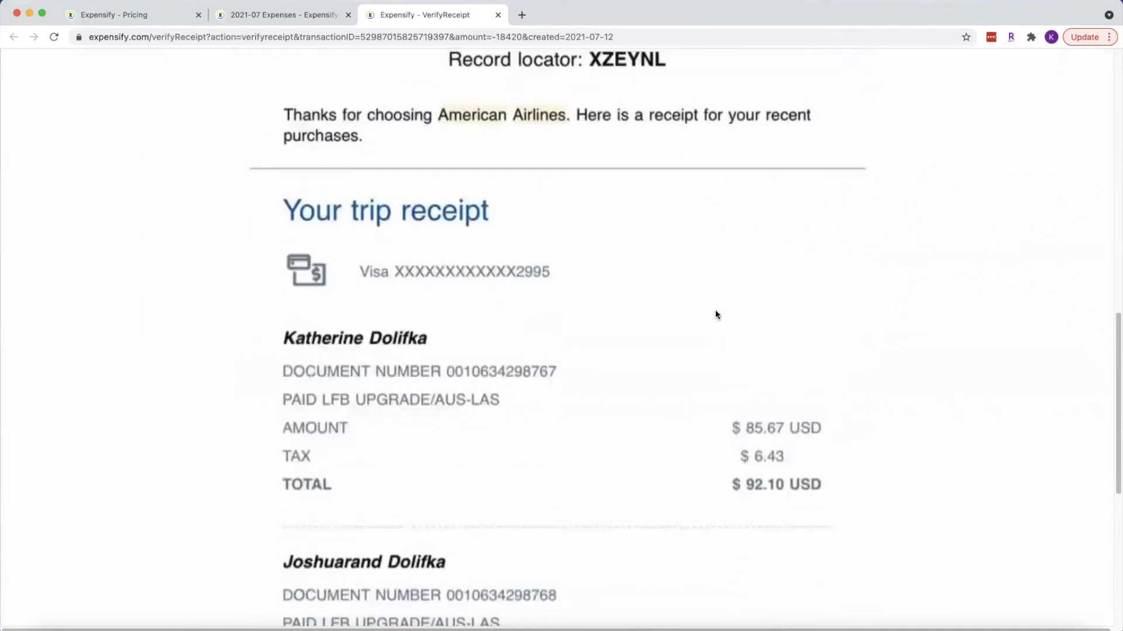
click(291, 17)
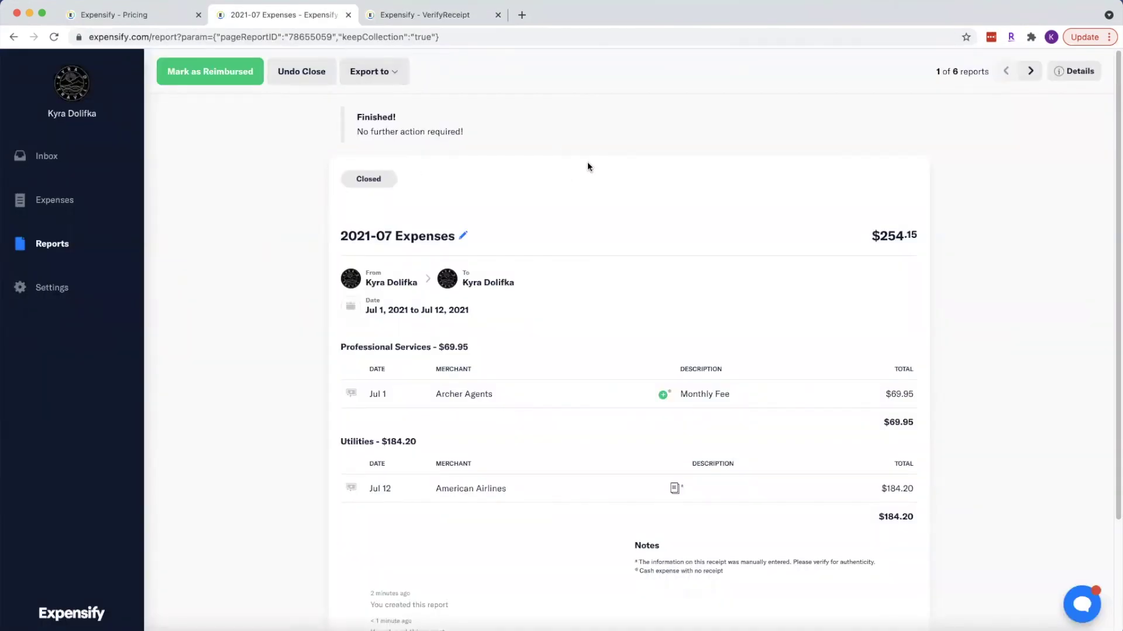
Generate a PDF of the 2021-07 Expenses report from its Details panel and open the download
click(1082, 73)
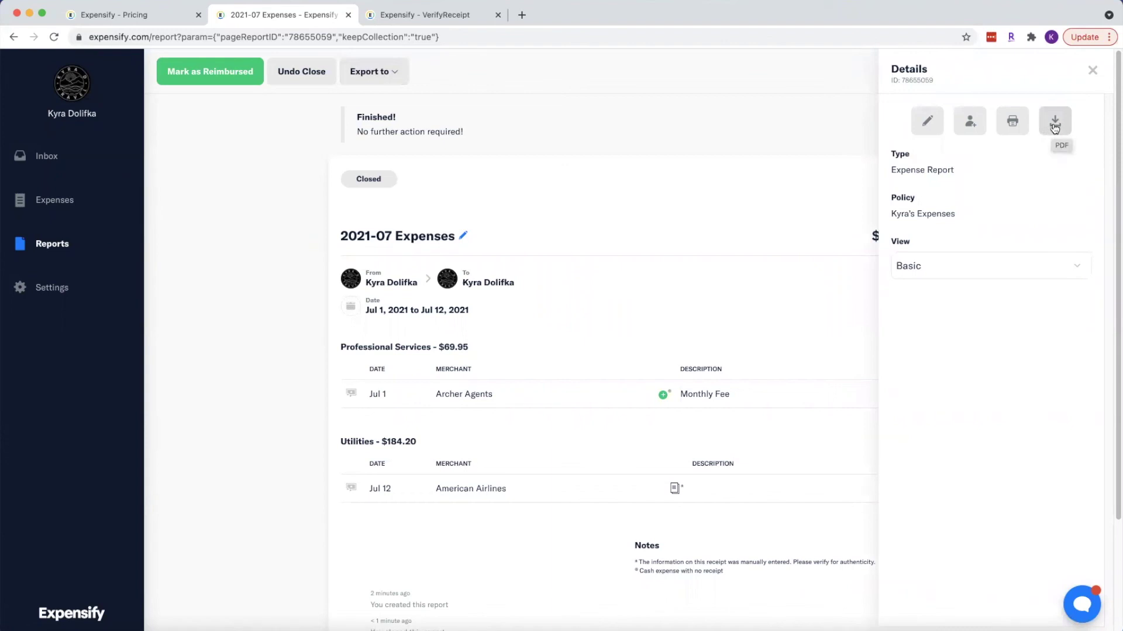
click(1054, 123)
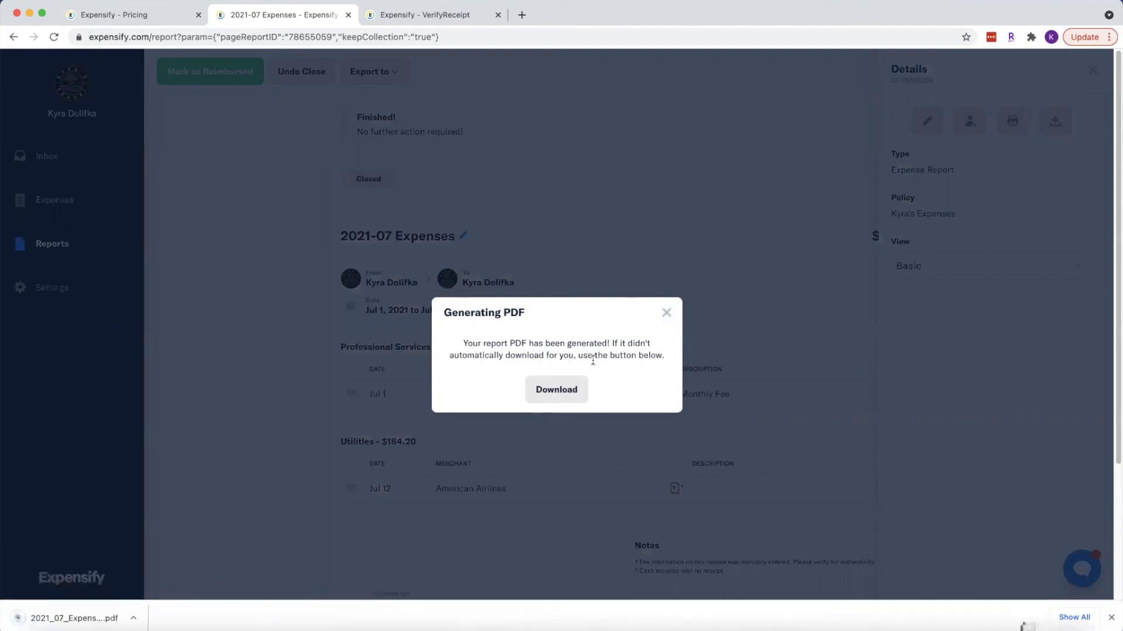
click(93, 619)
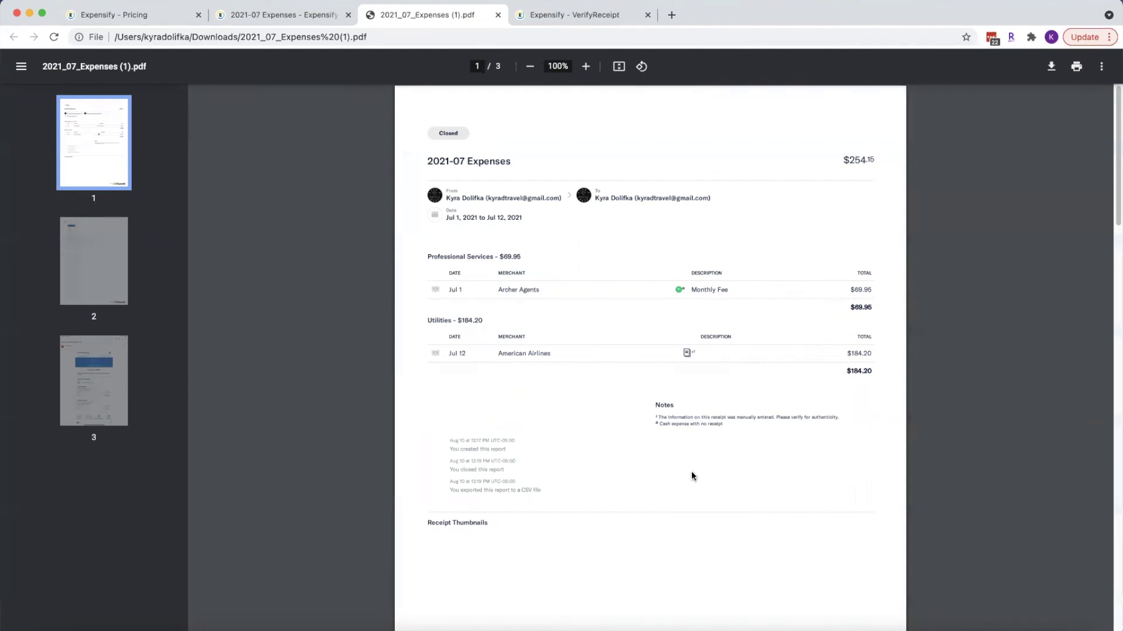
scroll(691, 471, down, 1)
scroll(693, 476, down, 10)
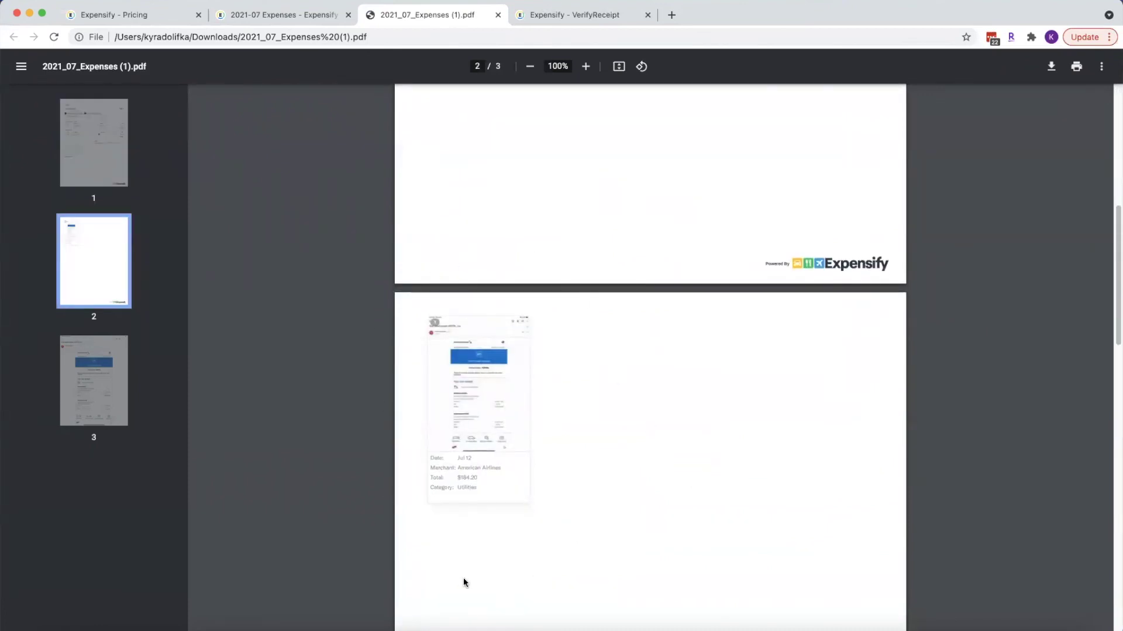
scroll(641, 538, down, 1)
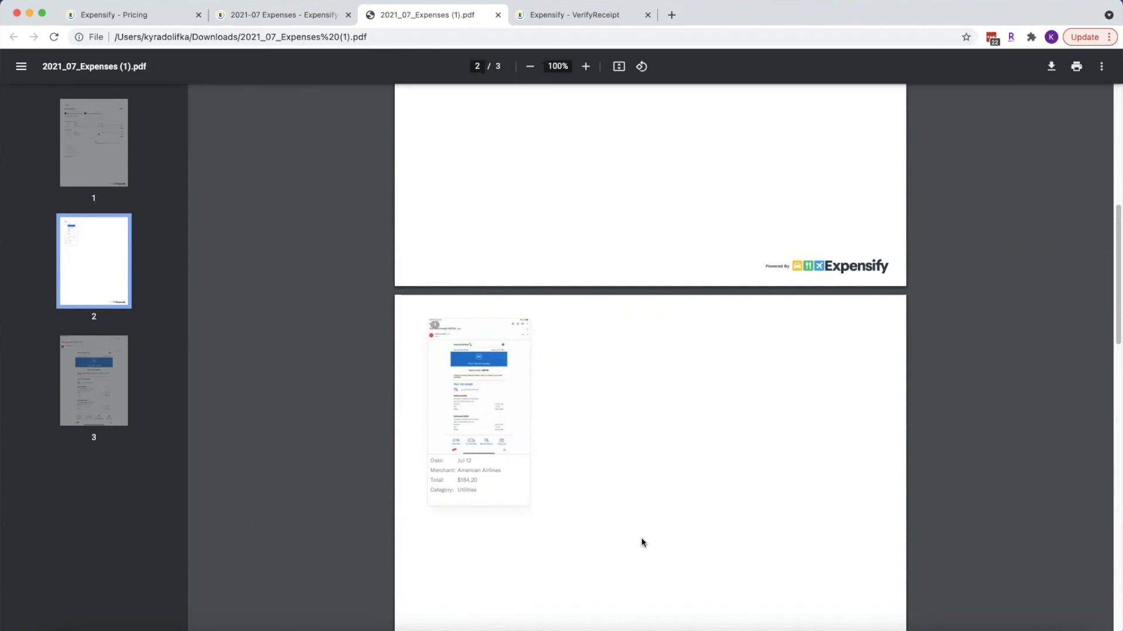
scroll(638, 531, down, 10)
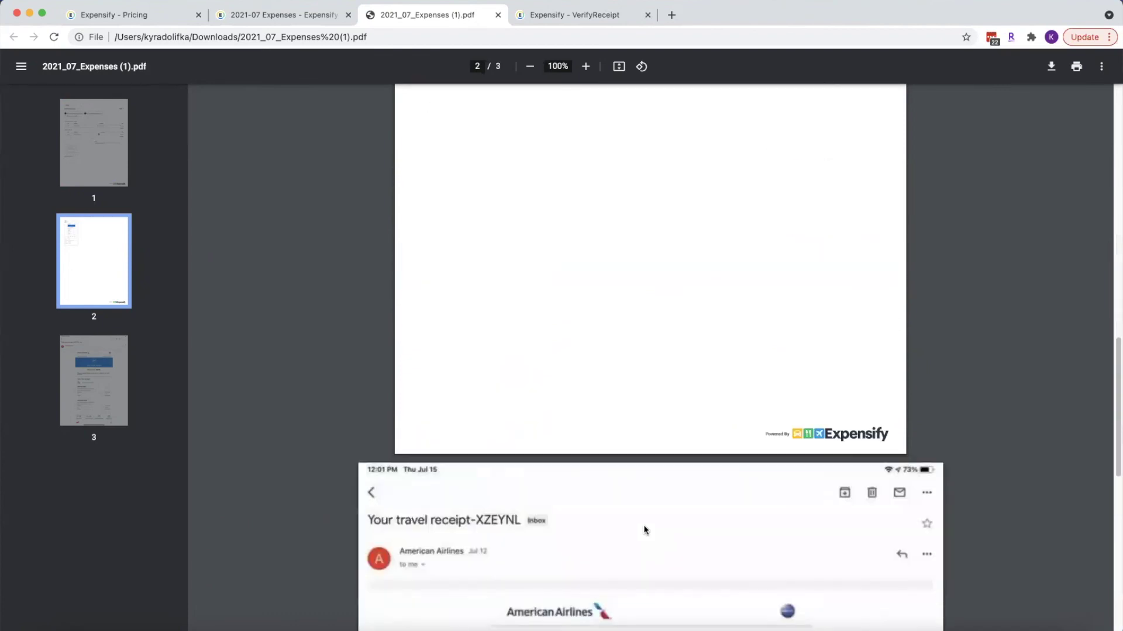
scroll(645, 528, down, 2)
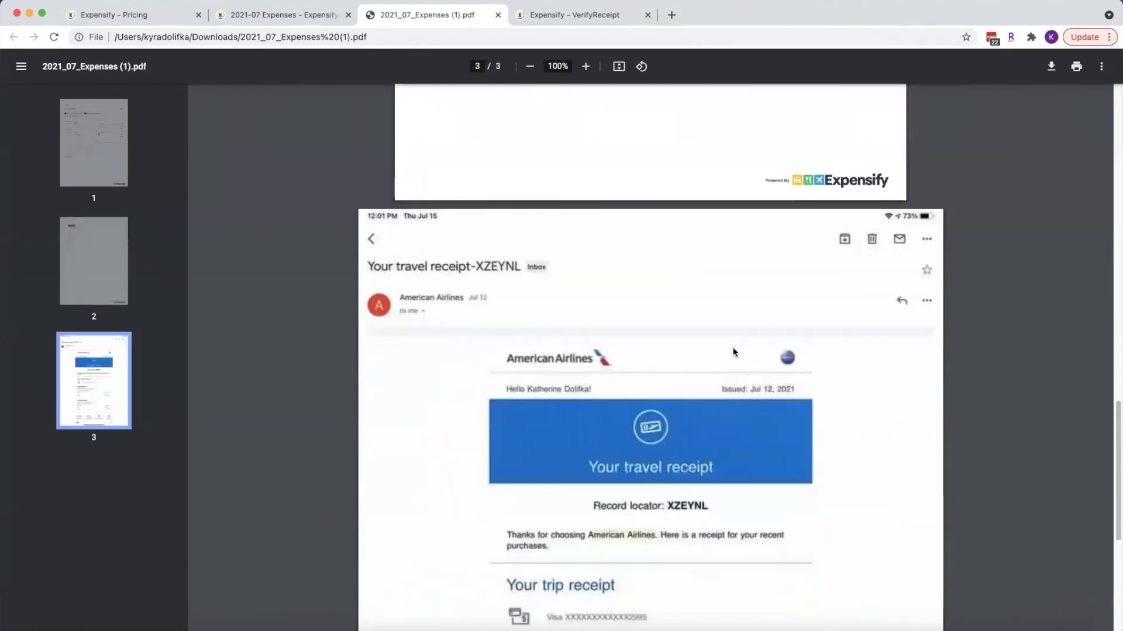
scroll(735, 351, down, 4)
scroll(735, 355, down, 2)
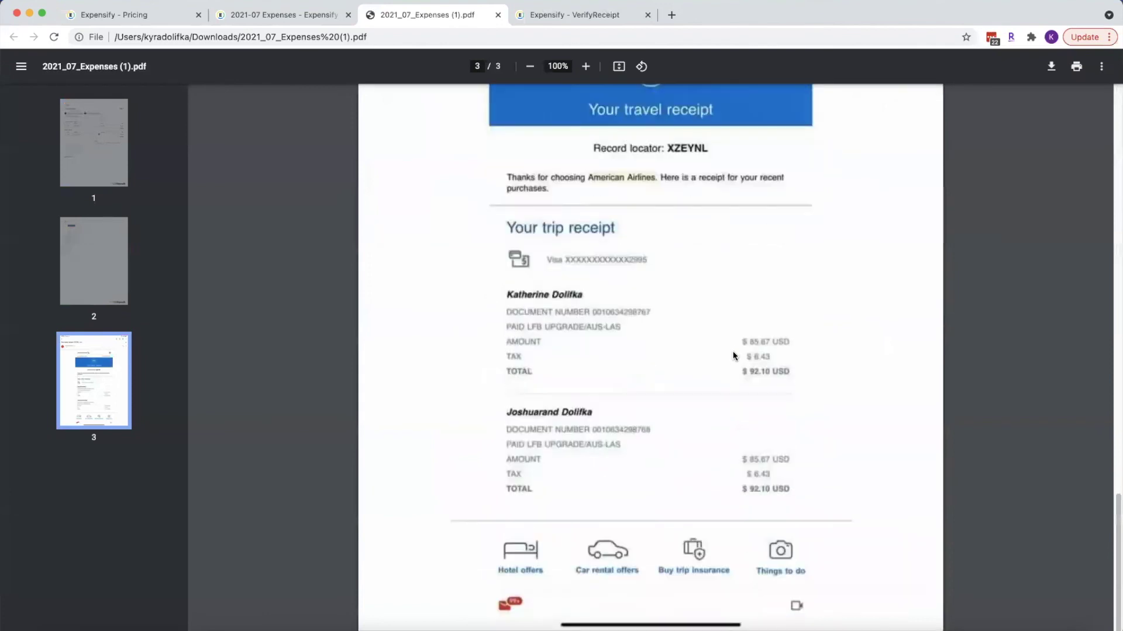
key(Left)
key(Left)
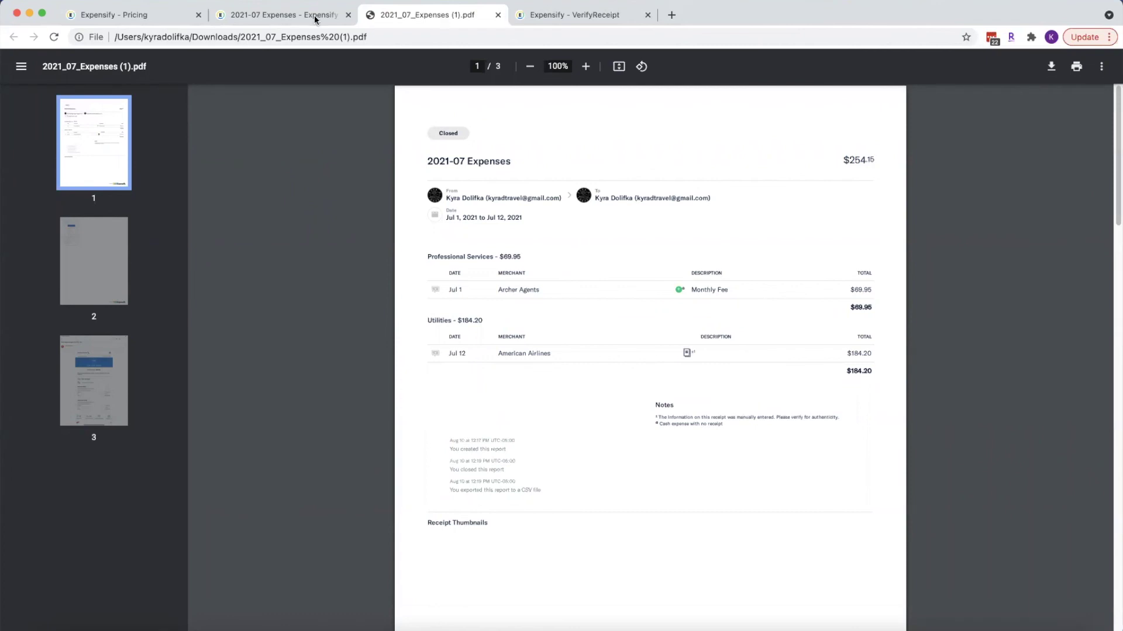
Go back to the 2021-07 Expenses report and close the Generating PDF notice and Details panel
click(290, 13)
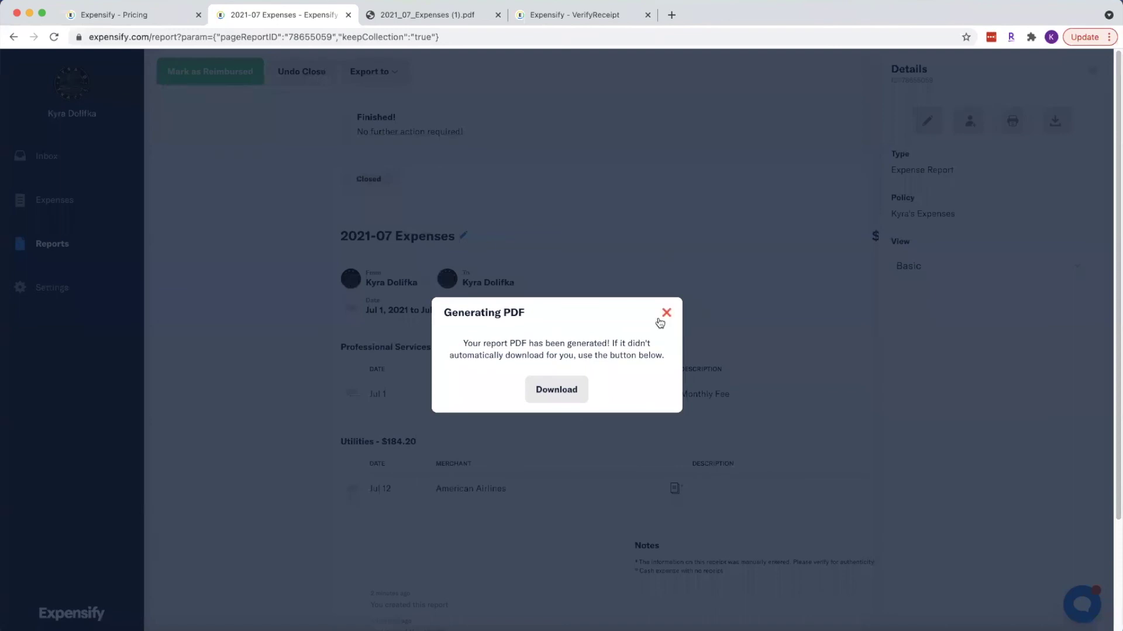
click(665, 315)
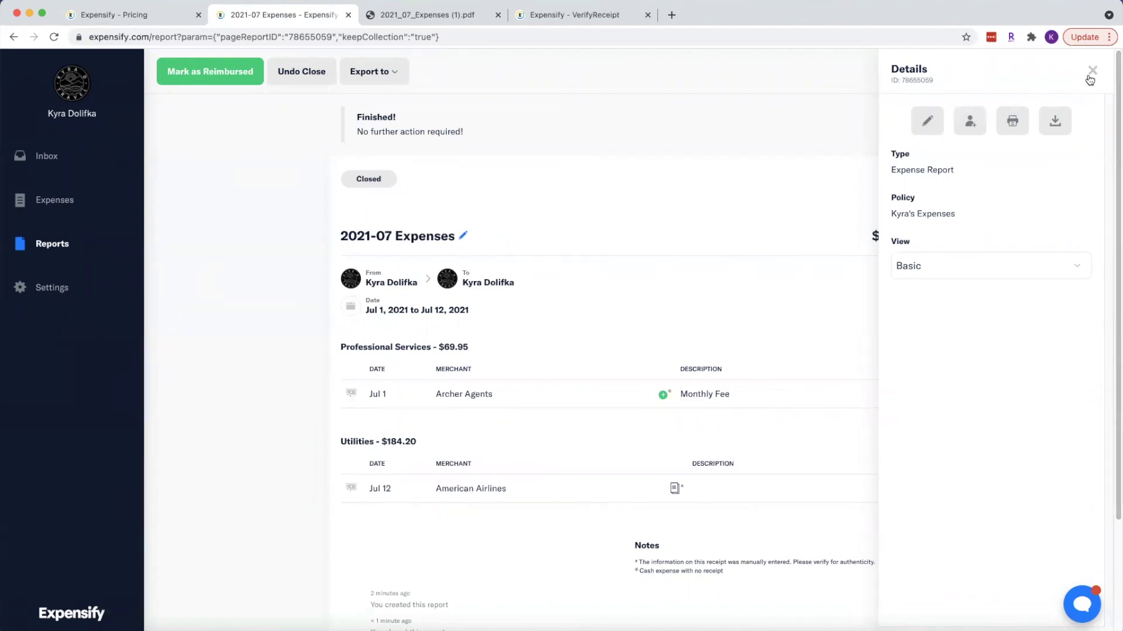
click(1090, 73)
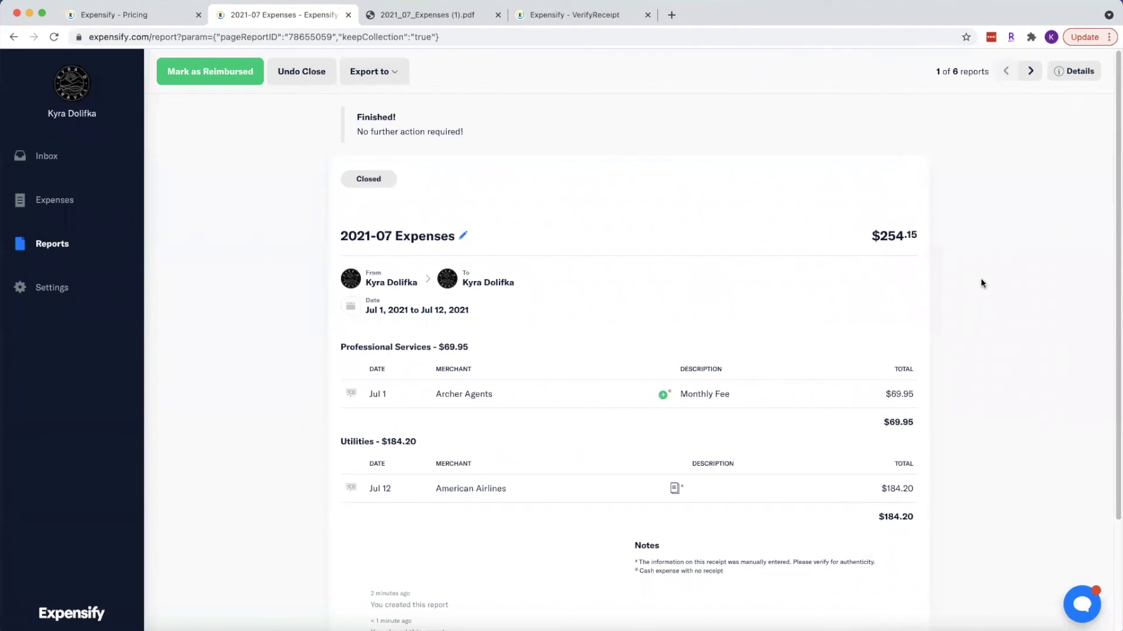